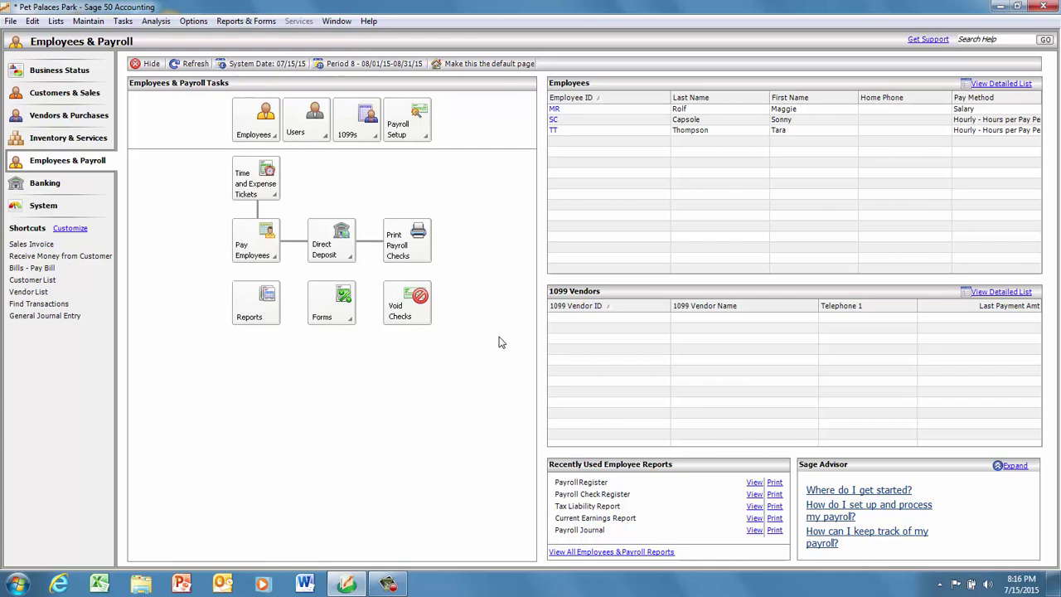
# Open Payroll Settings and advance to Company Information, showing state SC and 3.10000% unemployment rate.
pyautogui.click(421, 134)
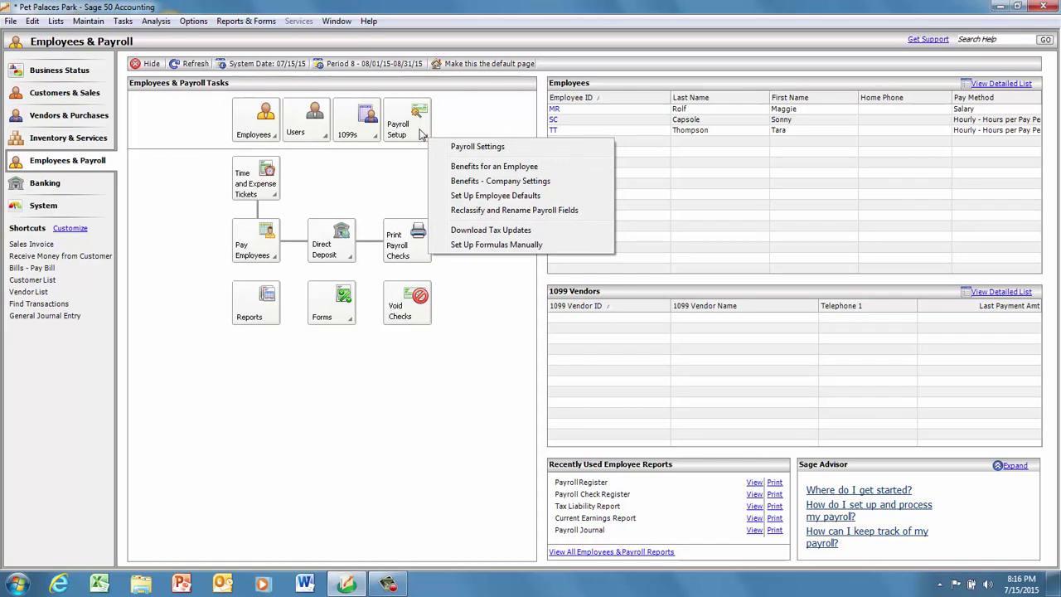
pyautogui.click(486, 147)
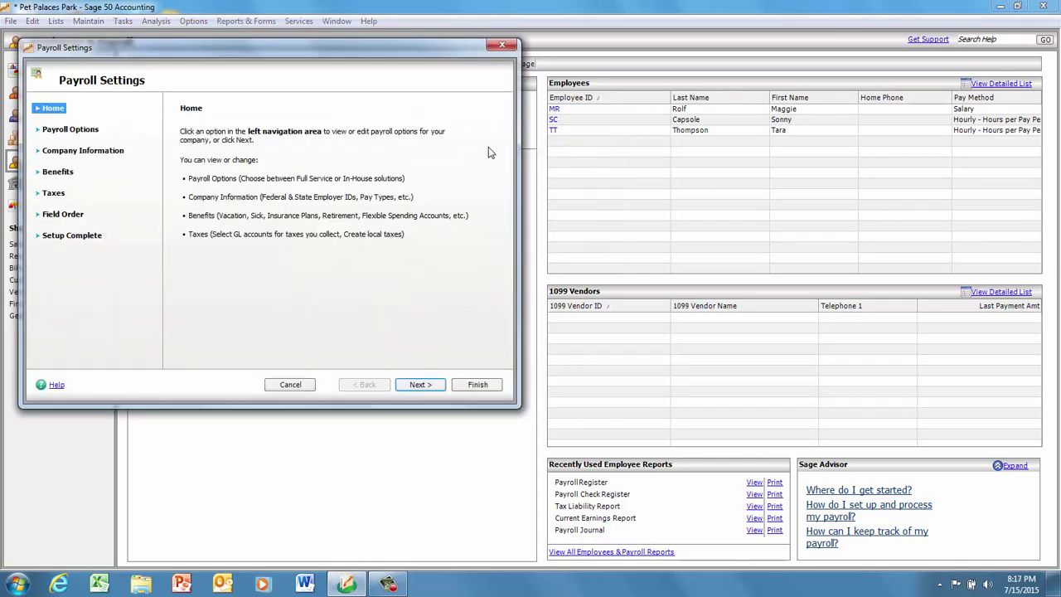
pyautogui.click(425, 386)
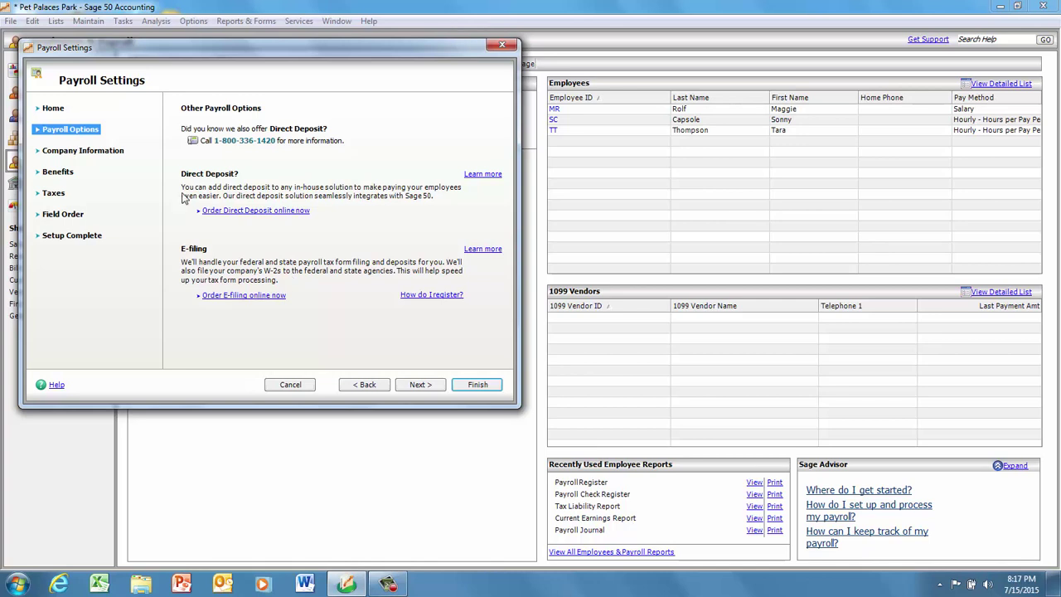
pyautogui.click(420, 384)
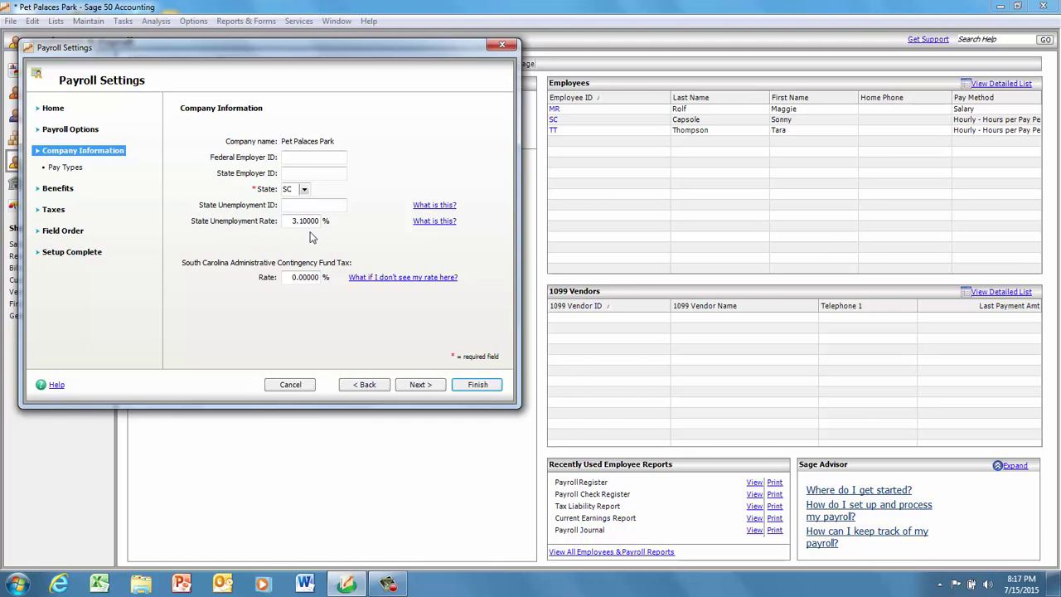
# On Pay Types, set the Regular and Overtime GL accounts to 611 WAGES EXPENSE-STORE.
pyautogui.click(418, 386)
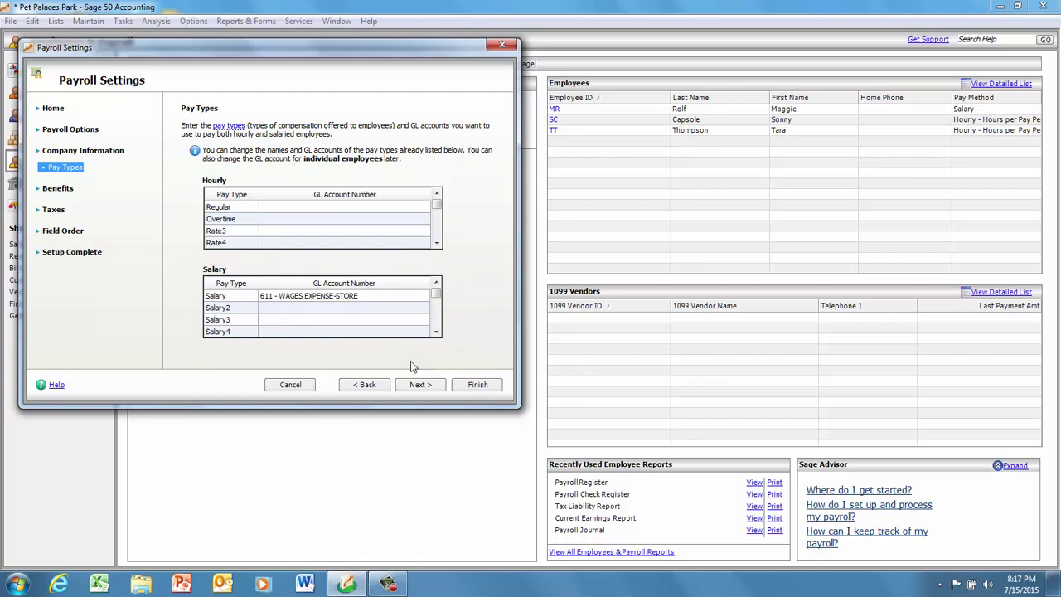
pyautogui.click(272, 209)
pyautogui.click(423, 207)
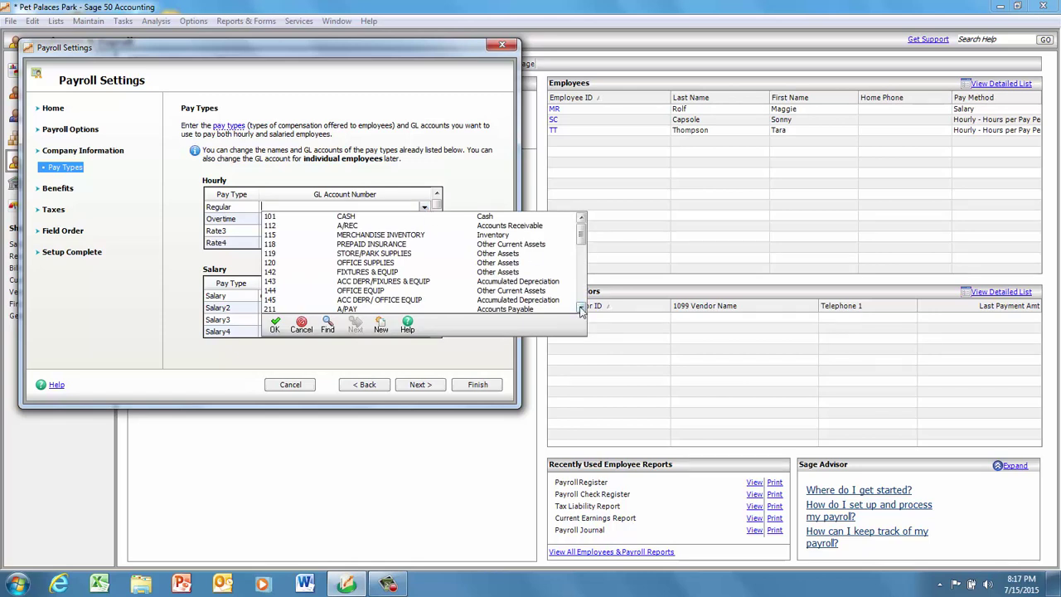
pyautogui.moveTo(581, 309); pyautogui.dragTo(581, 309)
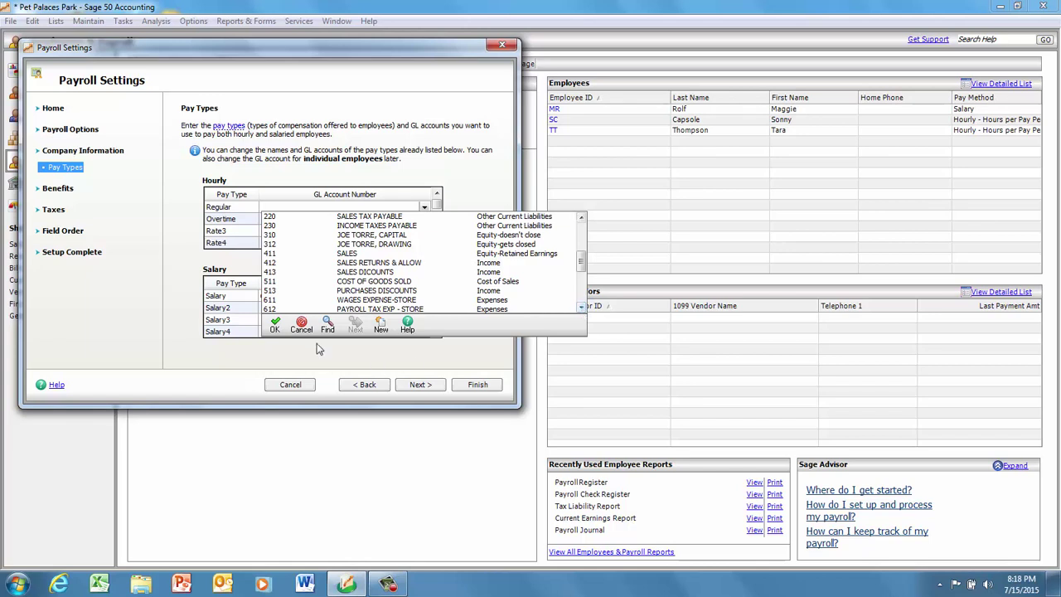
pyautogui.click(359, 300)
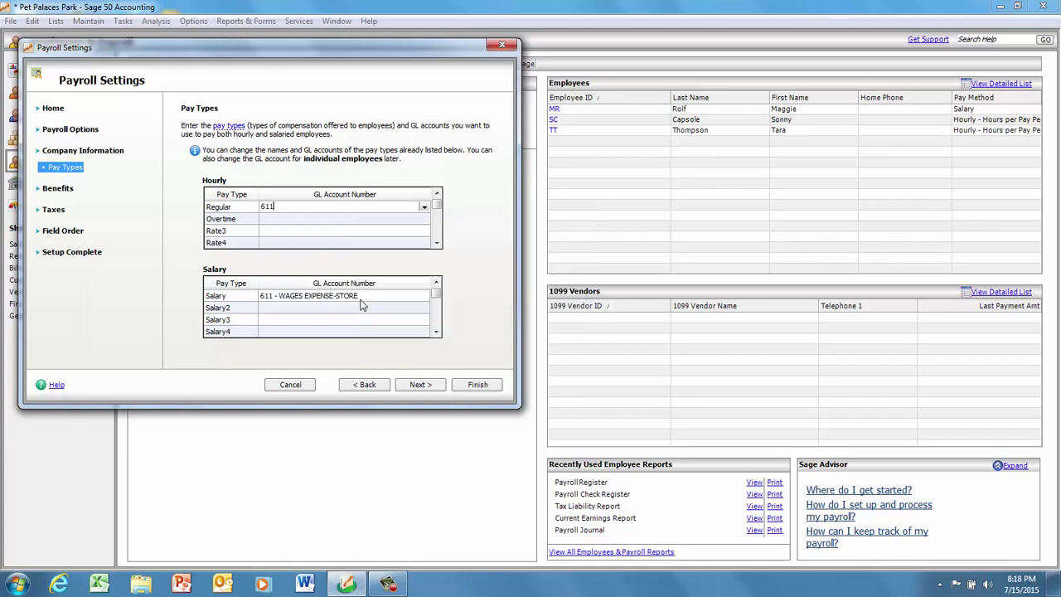
pyautogui.click(266, 219)
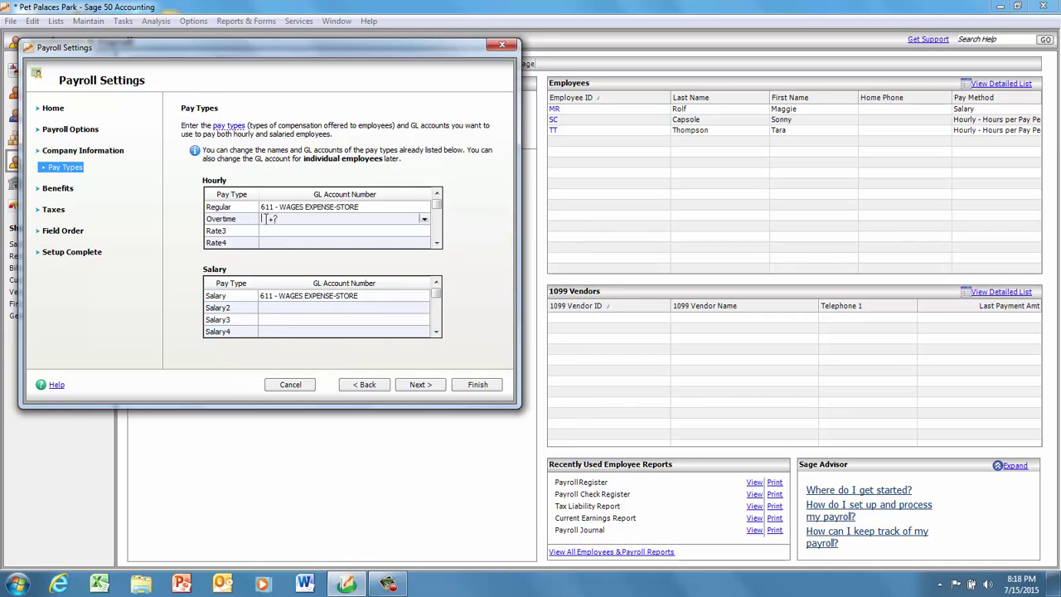
pyautogui.click(423, 220)
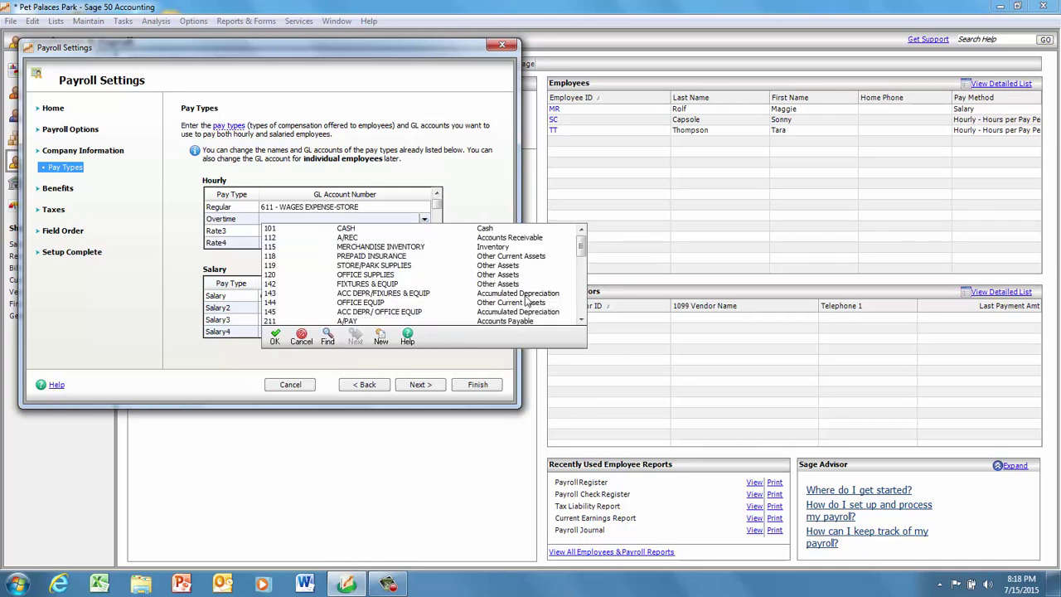
pyautogui.moveTo(582, 254); pyautogui.dragTo(587, 291)
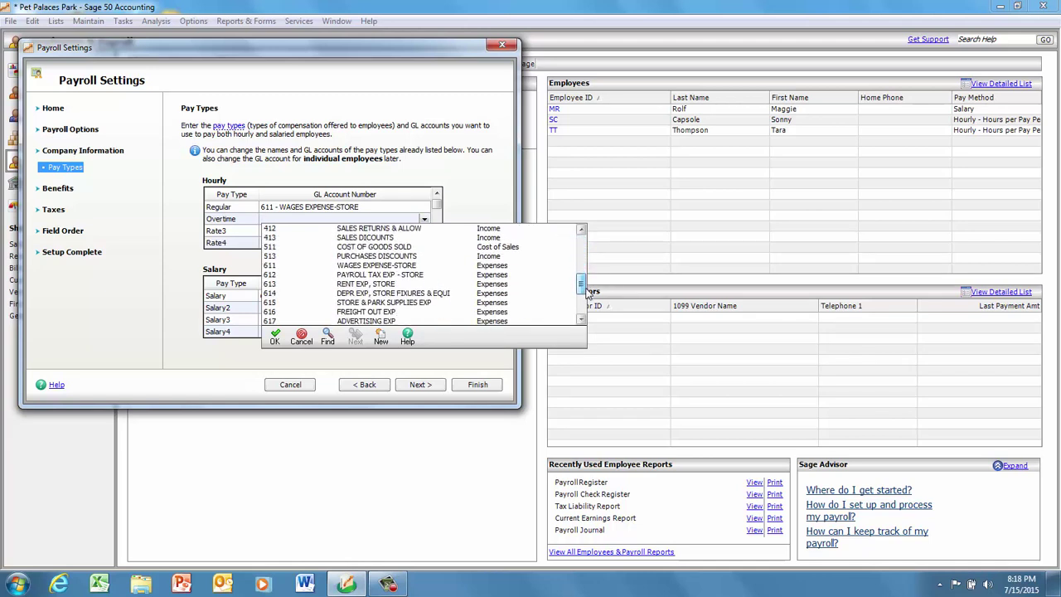
pyautogui.click(374, 266)
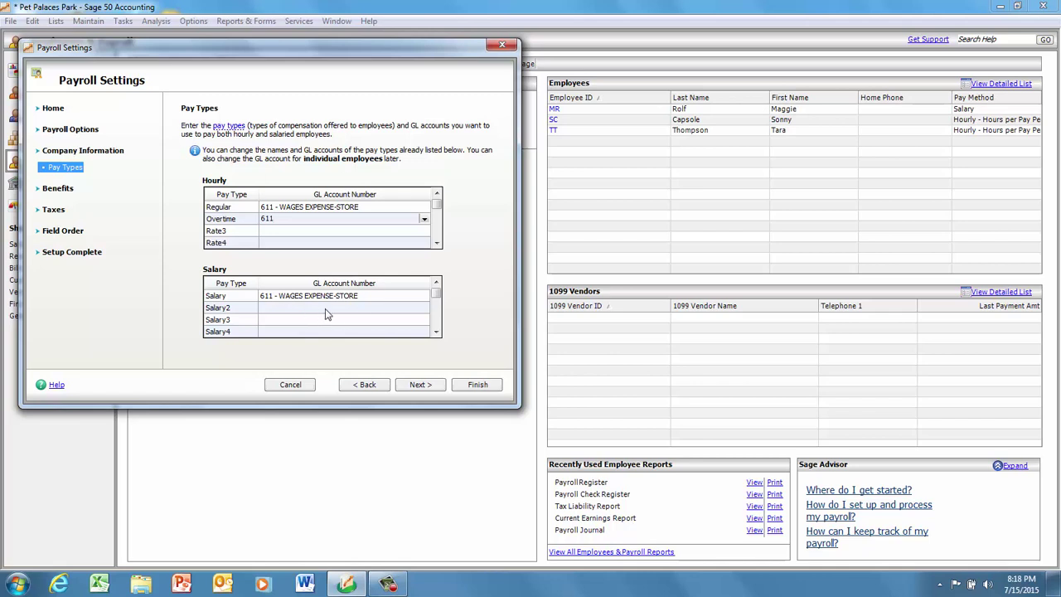
# Step through the Benefits, Taxes, Assign Tax Fields and Field Order pages, then finish the wizard.
pyautogui.click(420, 385)
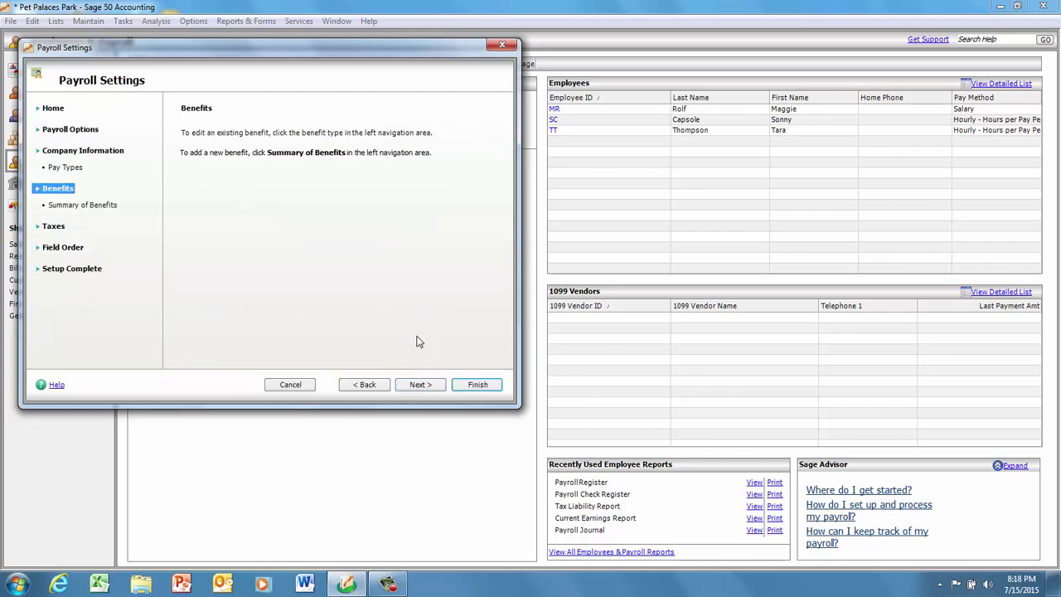
pyautogui.click(417, 385)
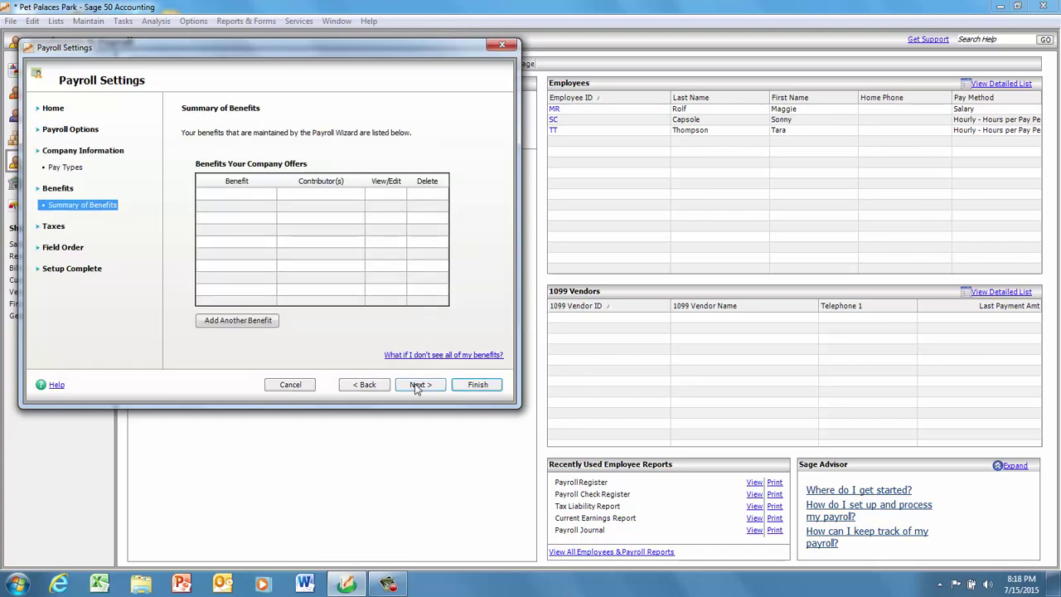
pyautogui.click(417, 385)
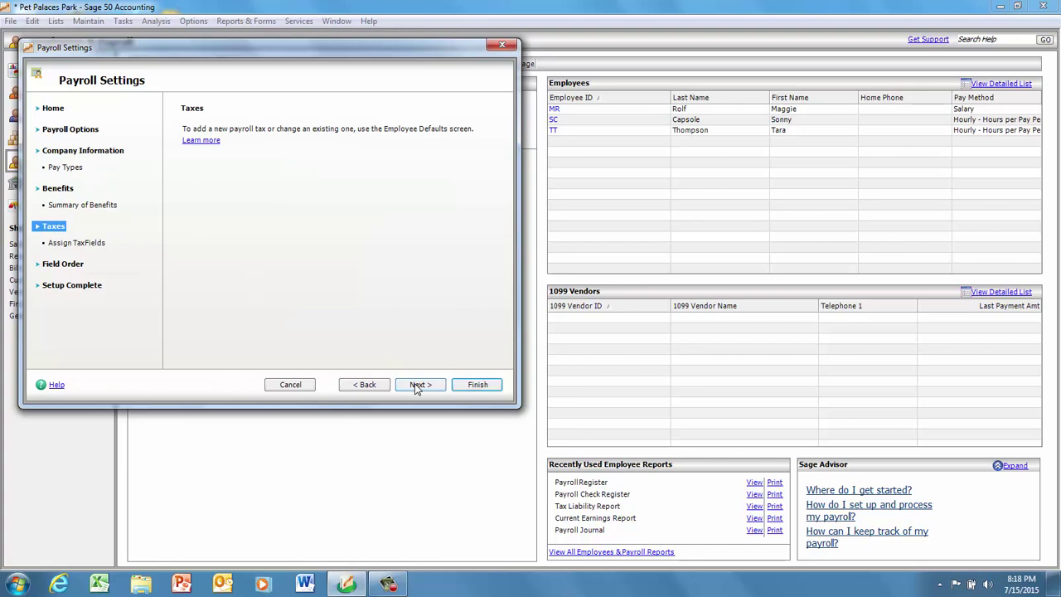
pyautogui.click(417, 385)
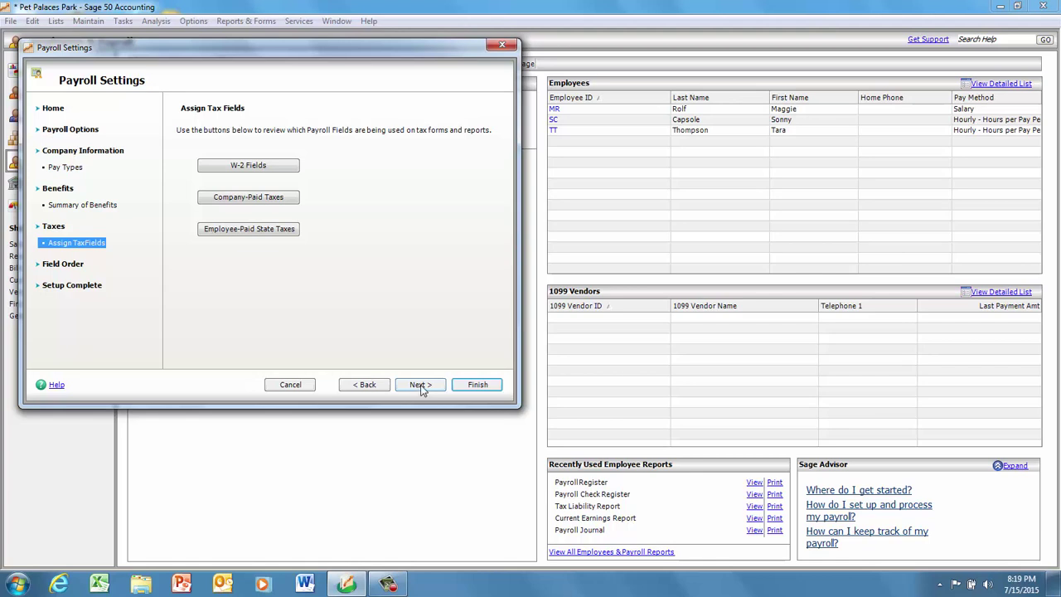
pyautogui.click(422, 387)
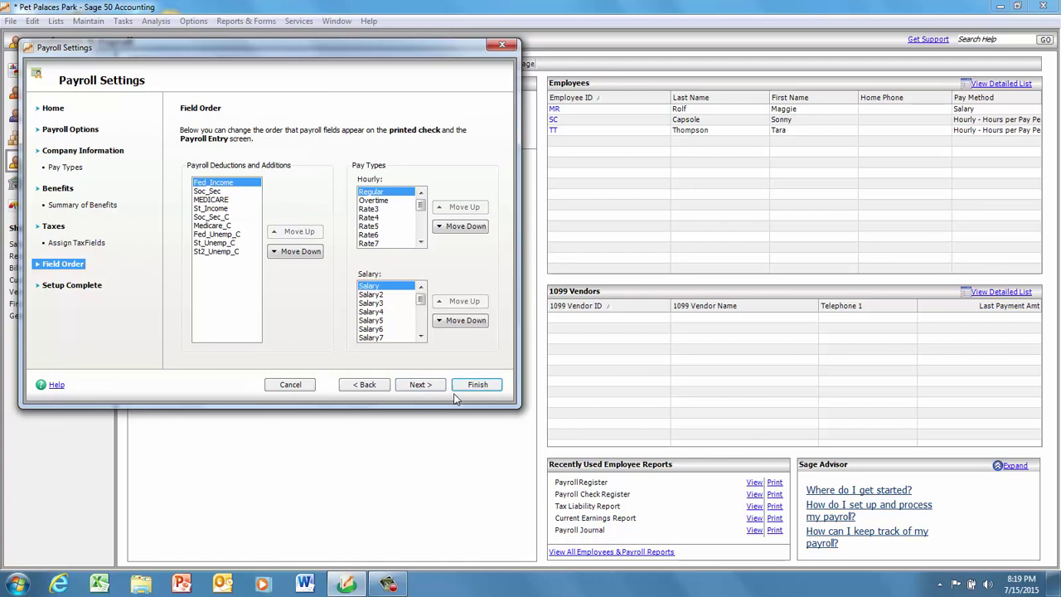
pyautogui.click(422, 387)
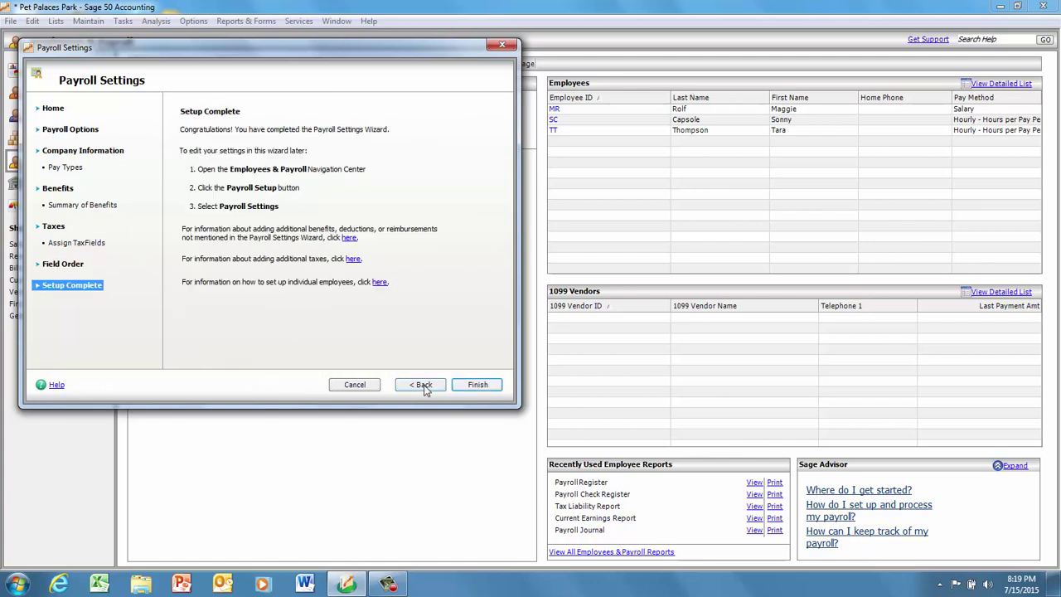
pyautogui.click(474, 386)
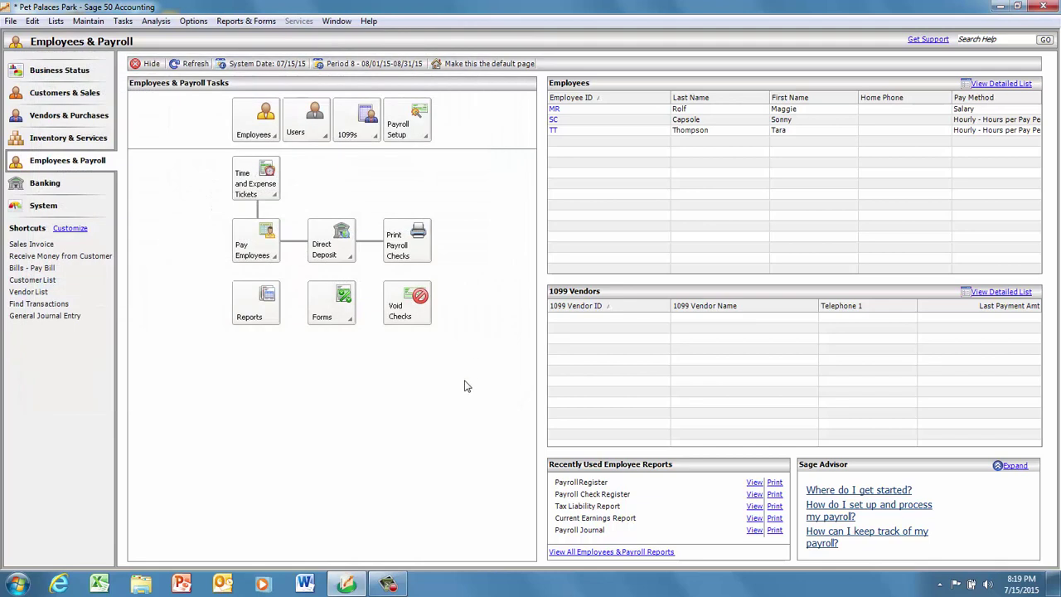
# Open Employee Defaults on Employee Fields and keep Fed_Income's G/L account at 213.
pyautogui.click(419, 131)
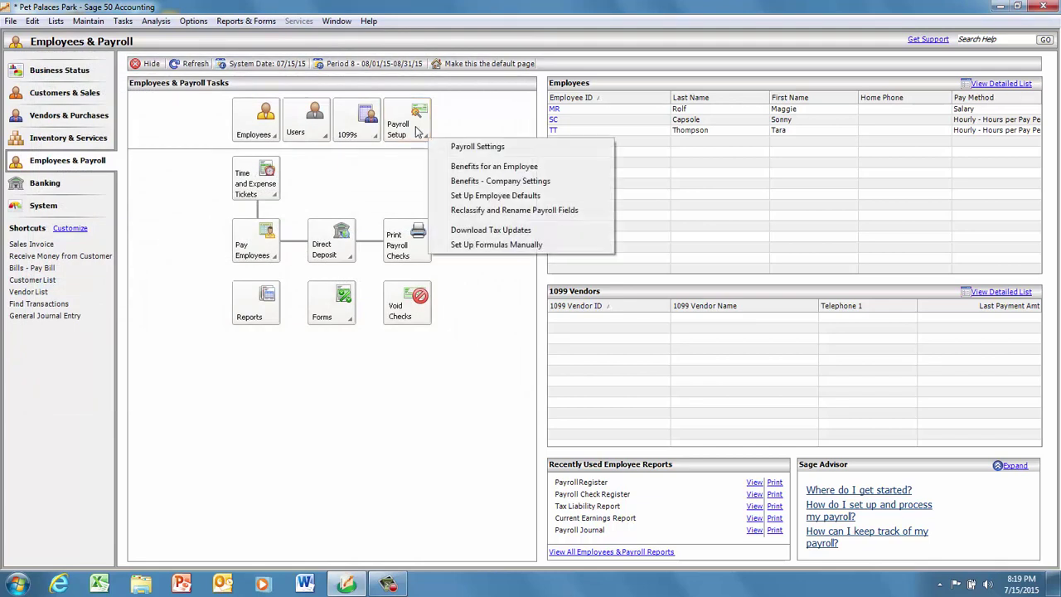
pyautogui.click(488, 199)
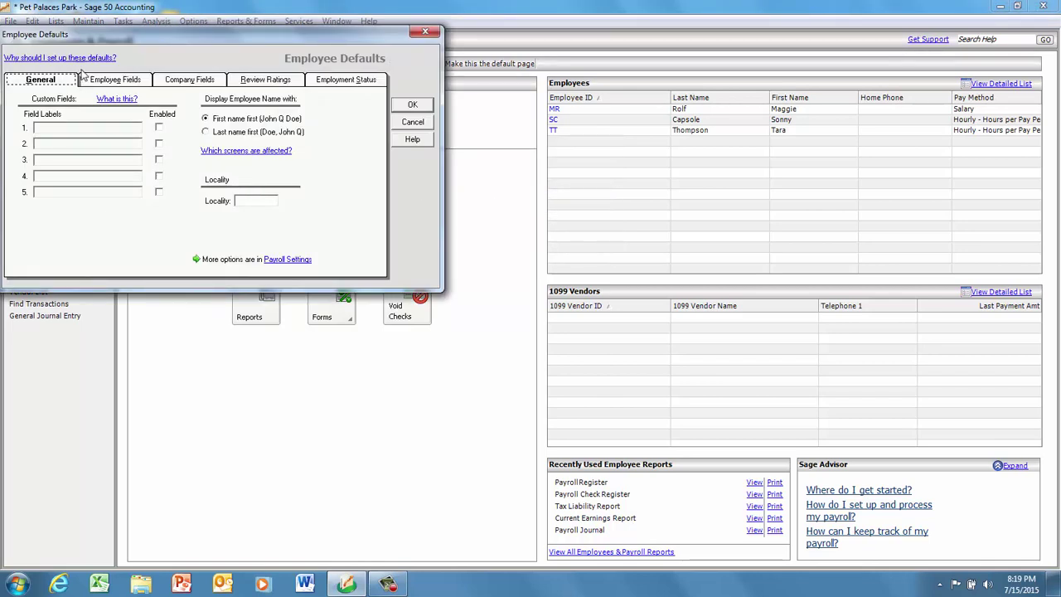
pyautogui.click(117, 82)
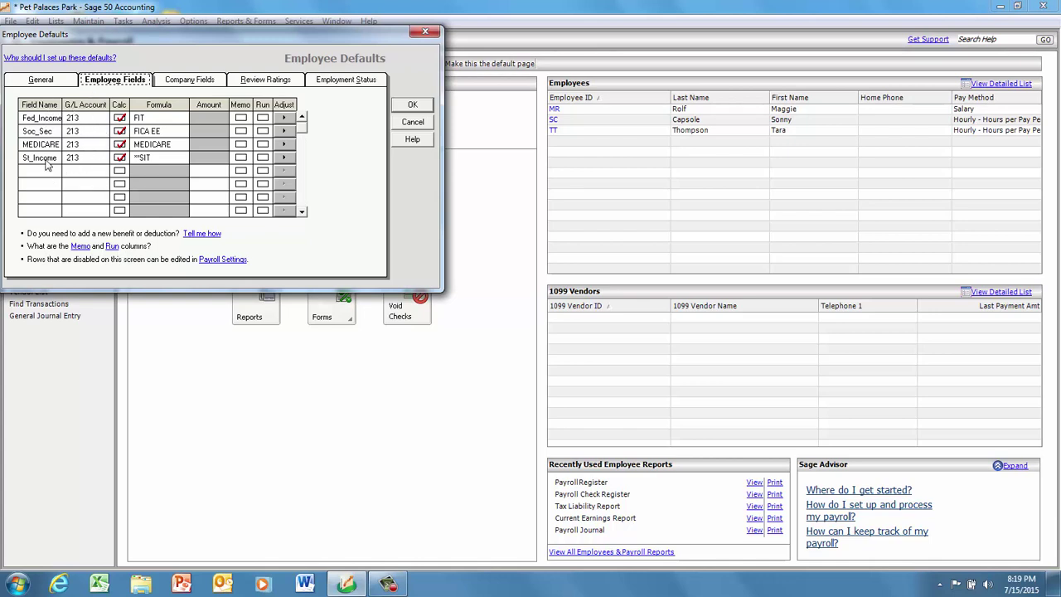
pyautogui.click(97, 121)
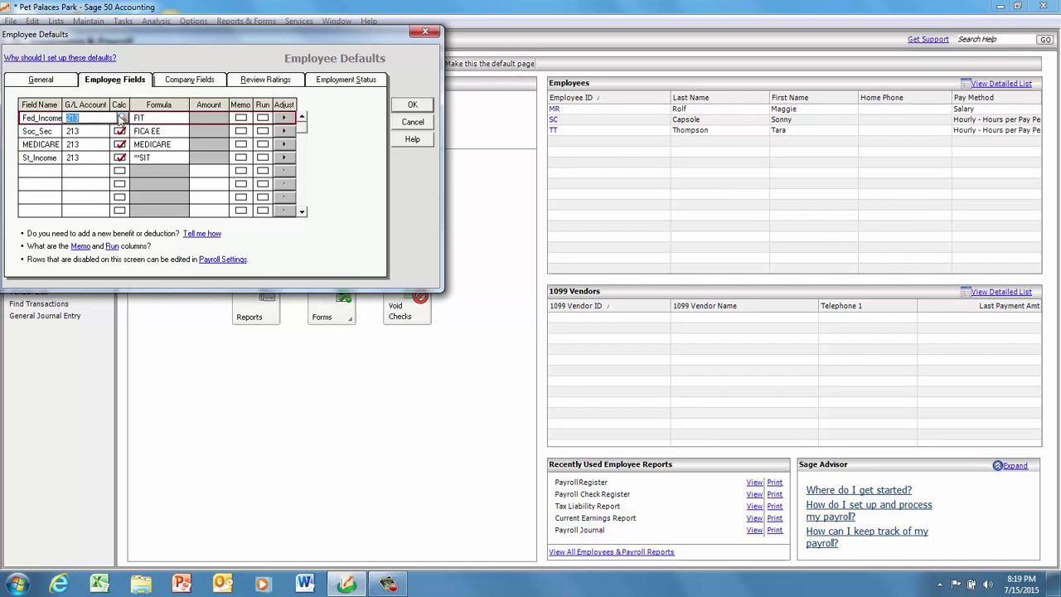
pyautogui.click(122, 119)
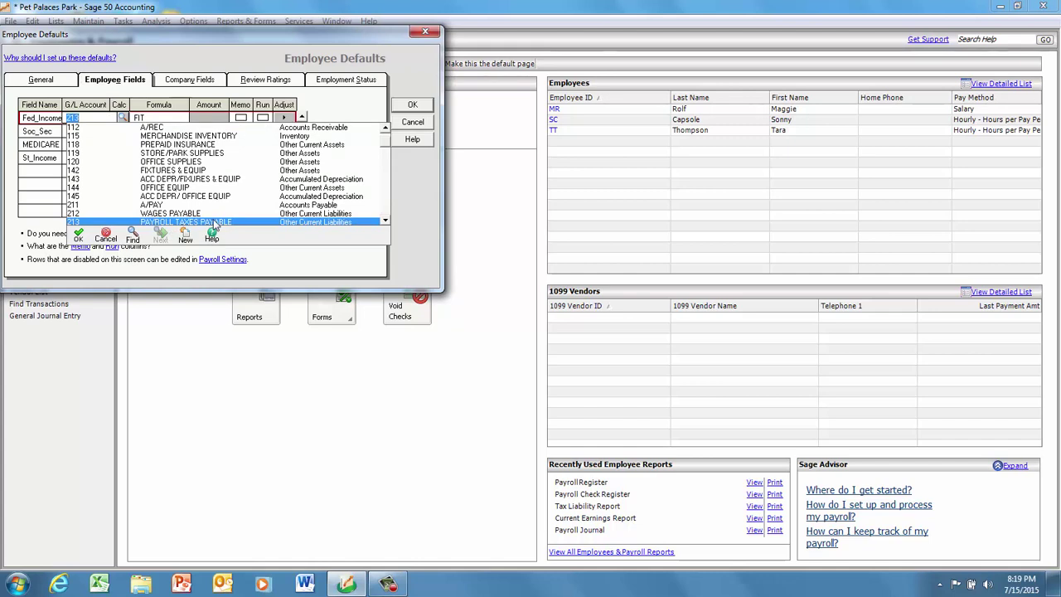
pyautogui.click(257, 226)
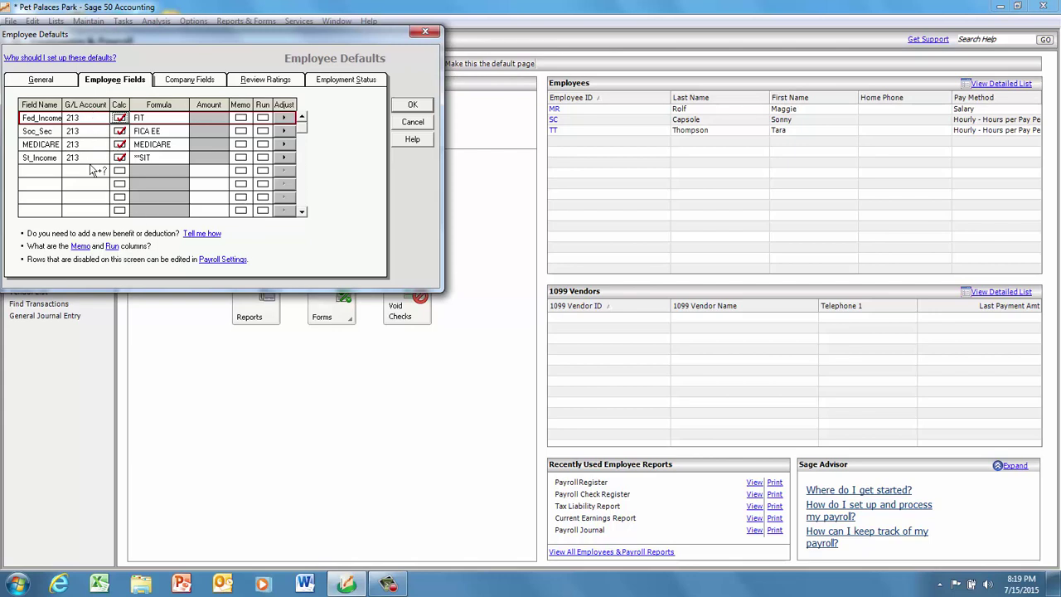
# On Company Fields, confirm Soc_Sec_C's expense account 612 PAYROLL TAX EXP - STORE and close Employee Defaults.
pyautogui.click(189, 82)
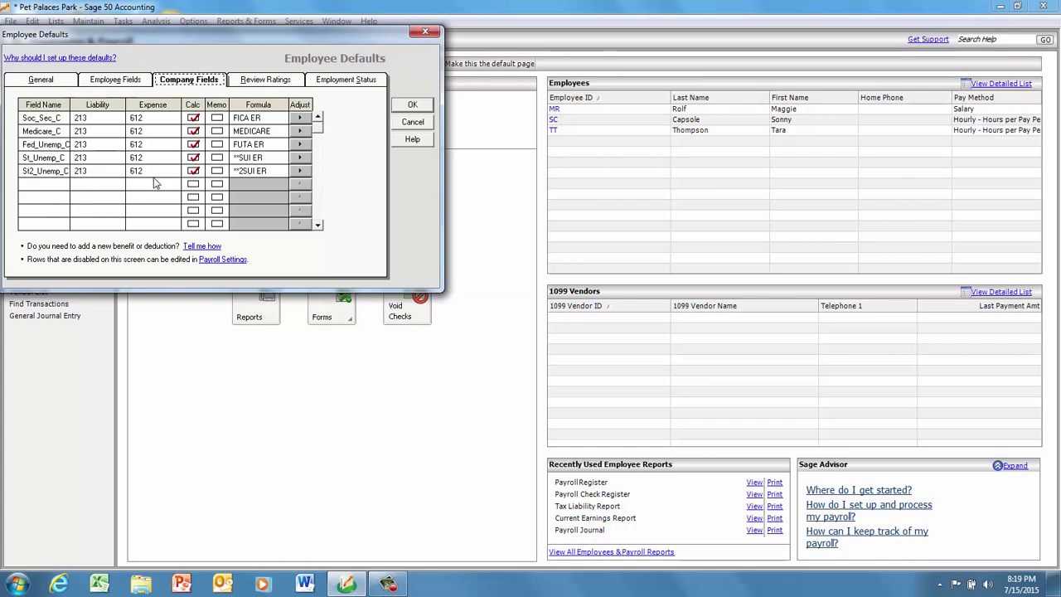
pyautogui.click(156, 119)
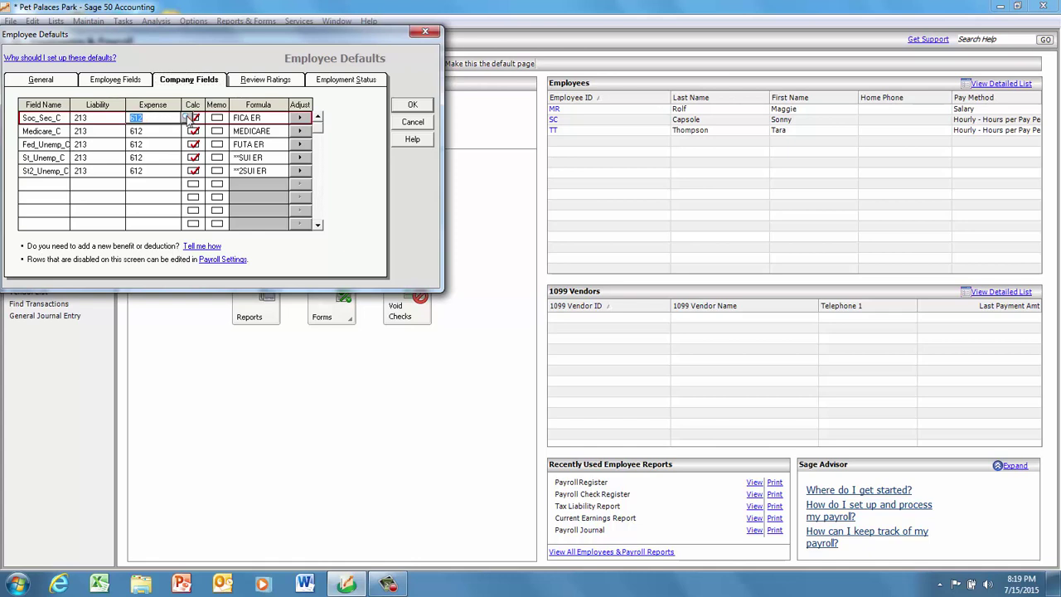
pyautogui.click(187, 118)
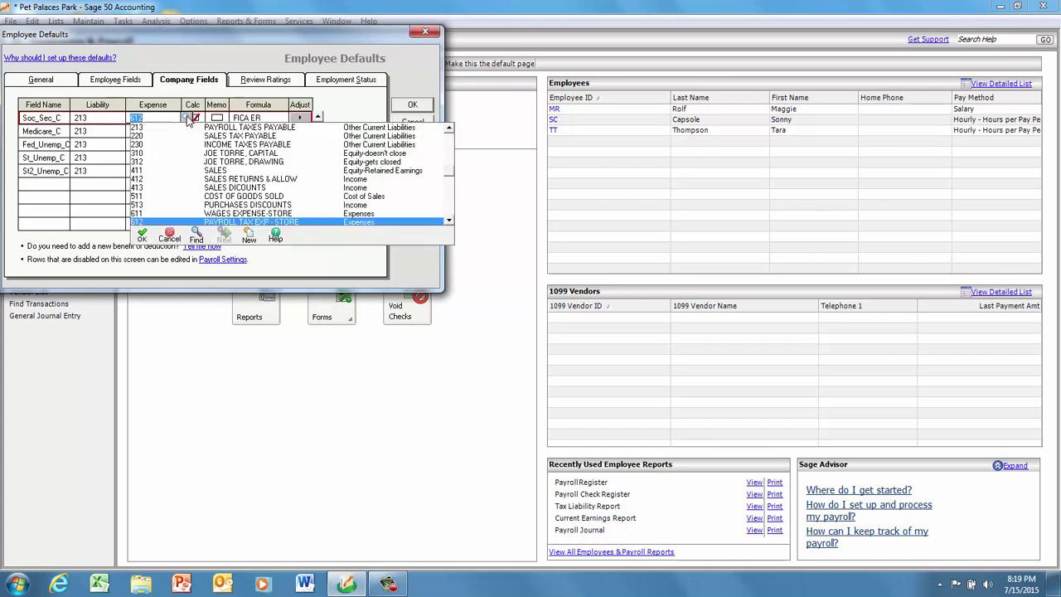
pyautogui.doubleClick(260, 223)
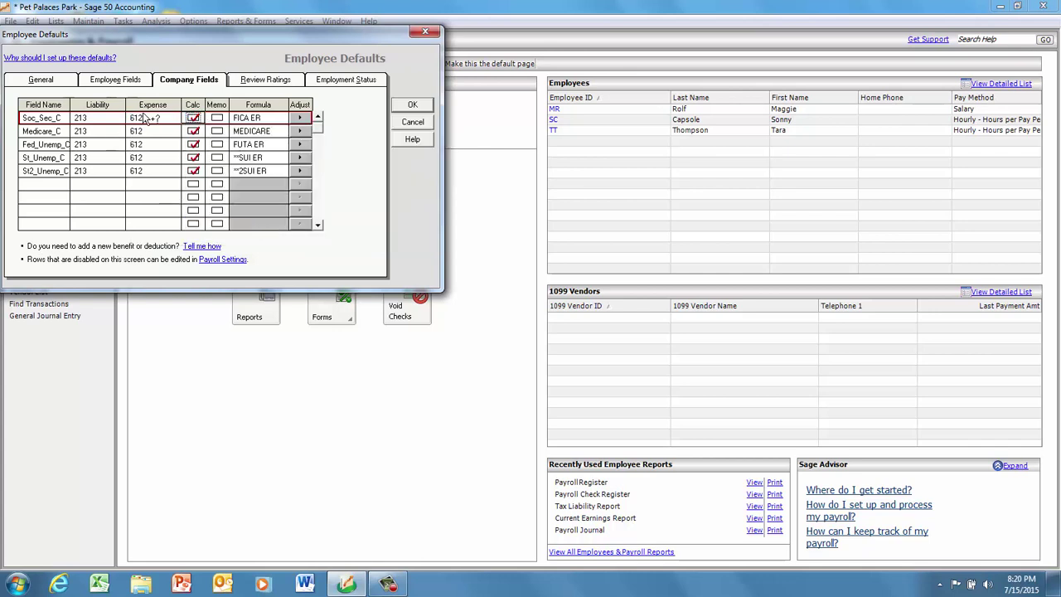
pyautogui.click(413, 105)
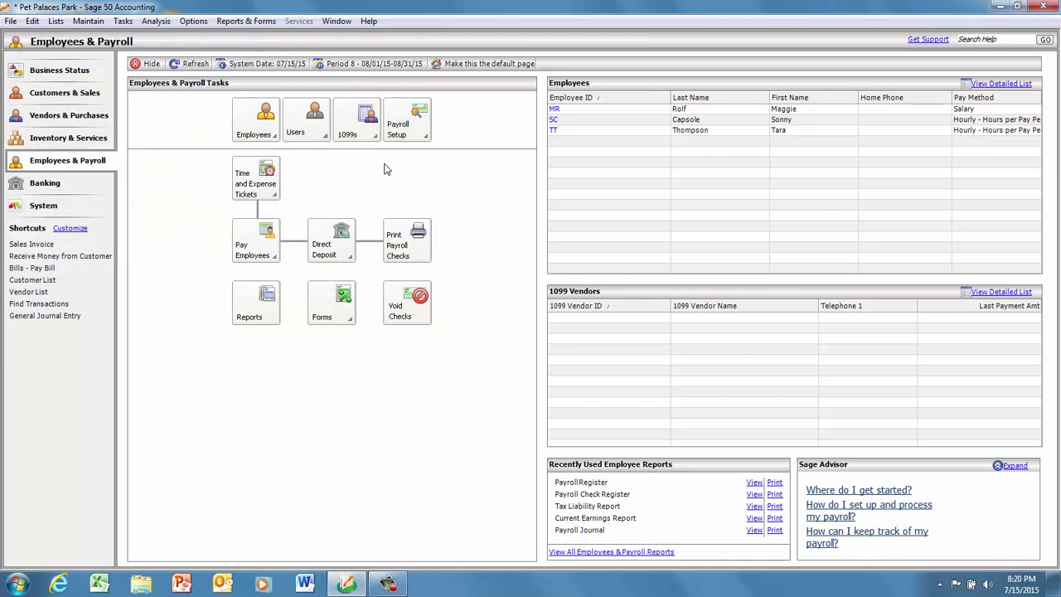
# Open the Employee List from Employees > View and Edit Employees.
pyautogui.click(257, 126)
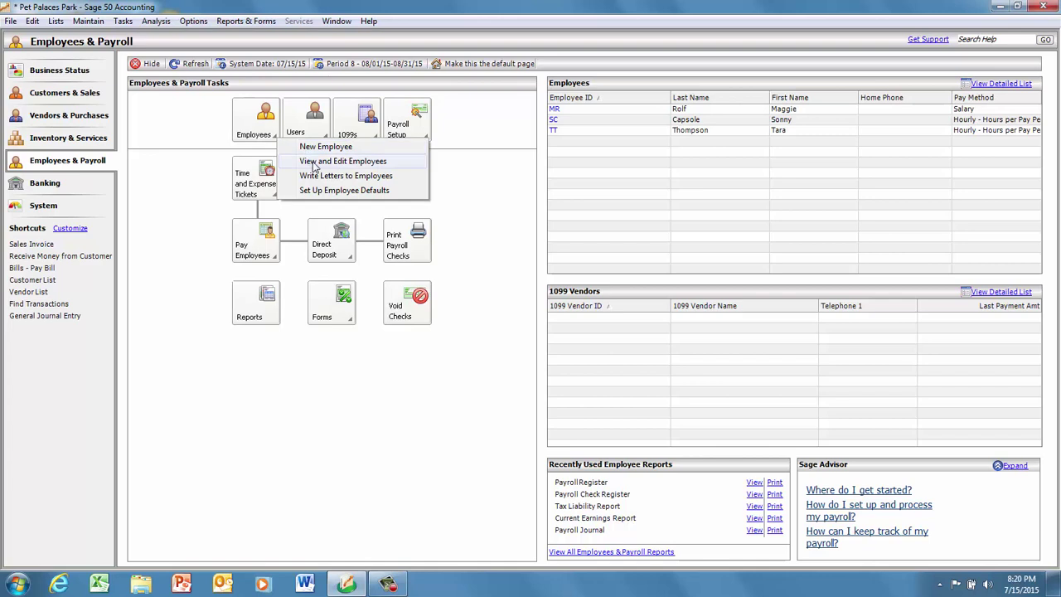
pyautogui.click(313, 163)
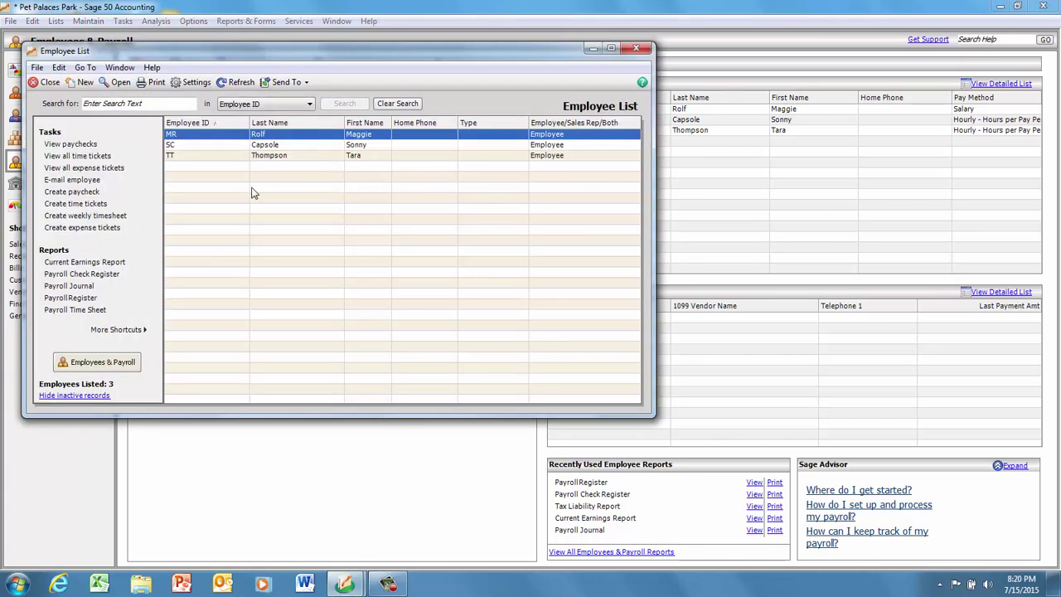
# Open the salaried employee's record and display the Employee ID help panel.
pyautogui.doubleClick(315, 134)
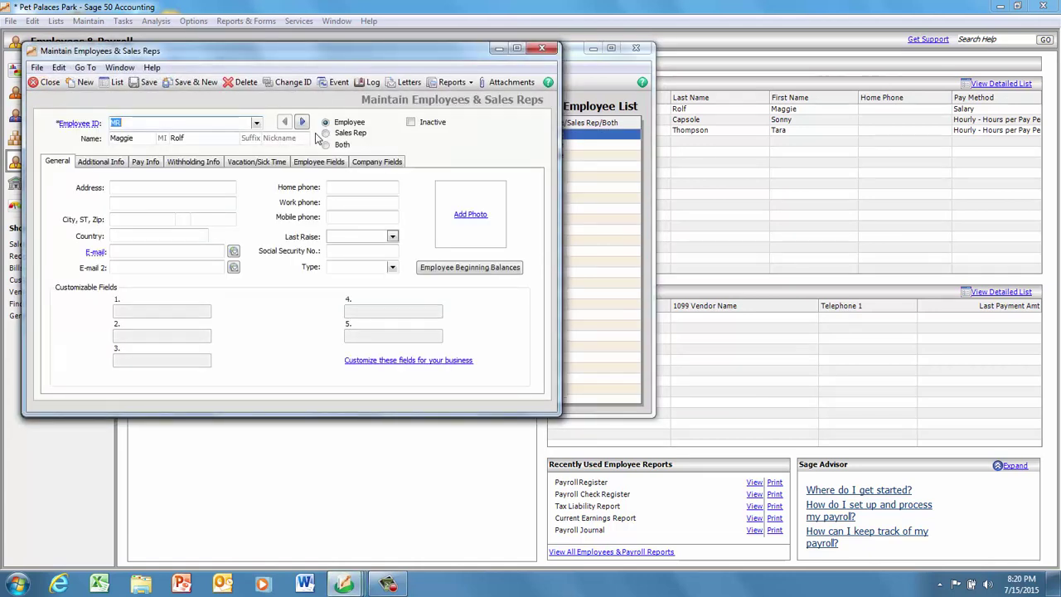
pyautogui.click(93, 124)
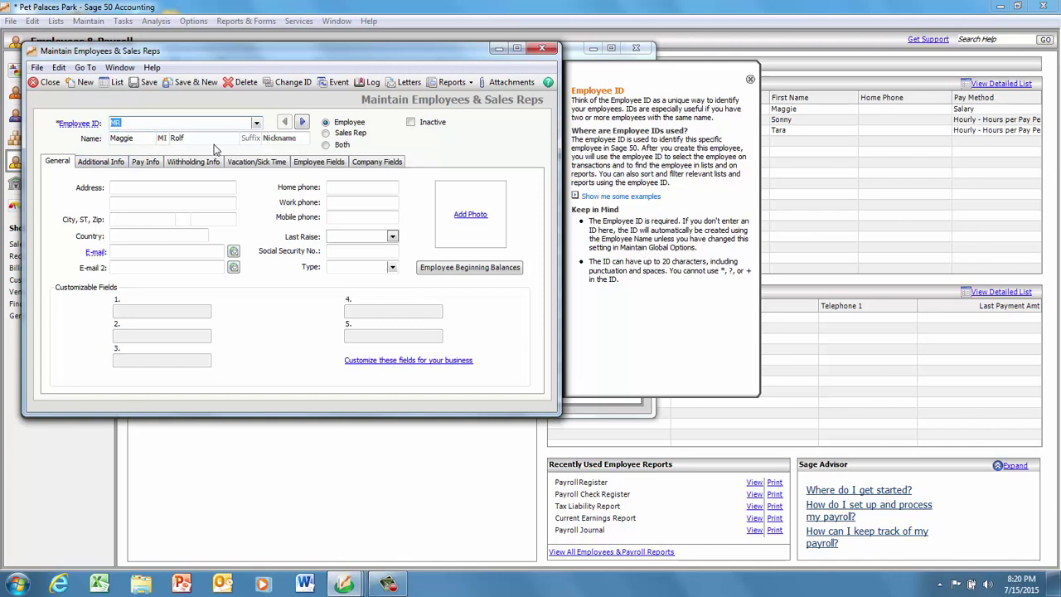
# On Pay Info, turn off Use Defaults and change the salary account to 620 OFFICE WAGES EXP.
pyautogui.click(147, 163)
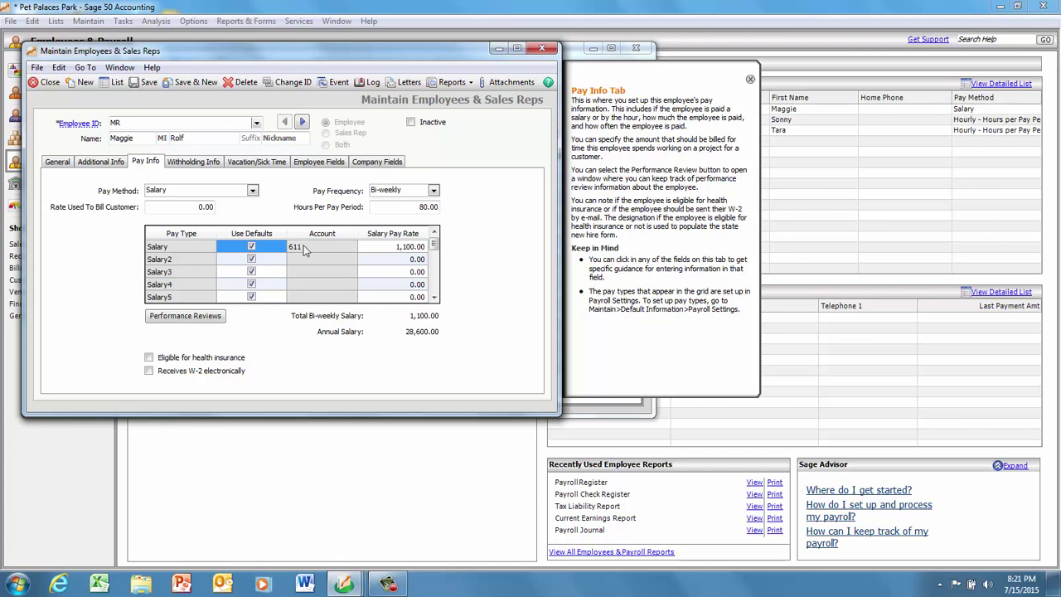
pyautogui.click(252, 249)
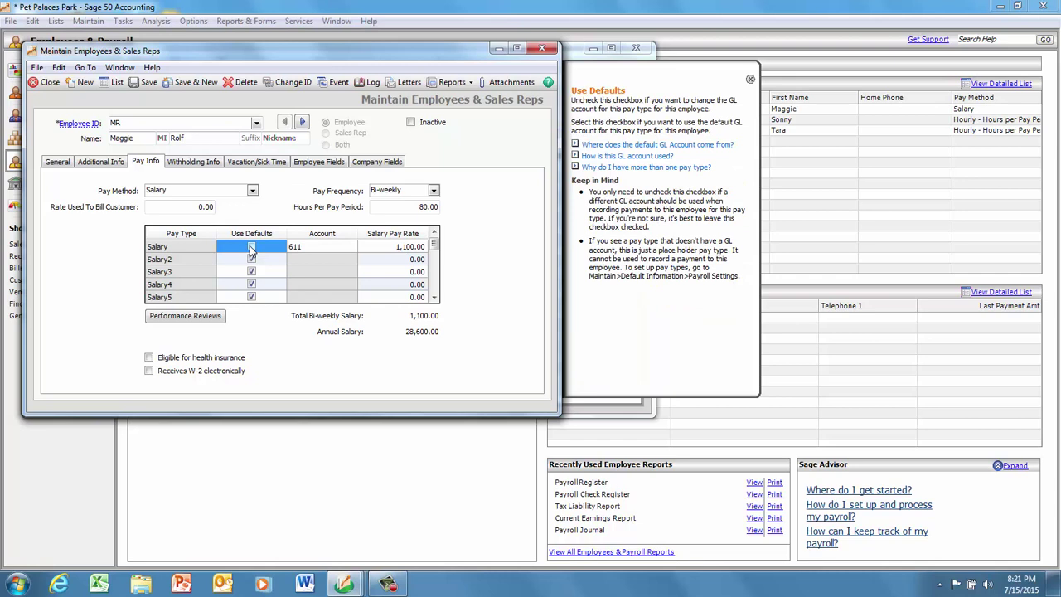
pyautogui.click(308, 246)
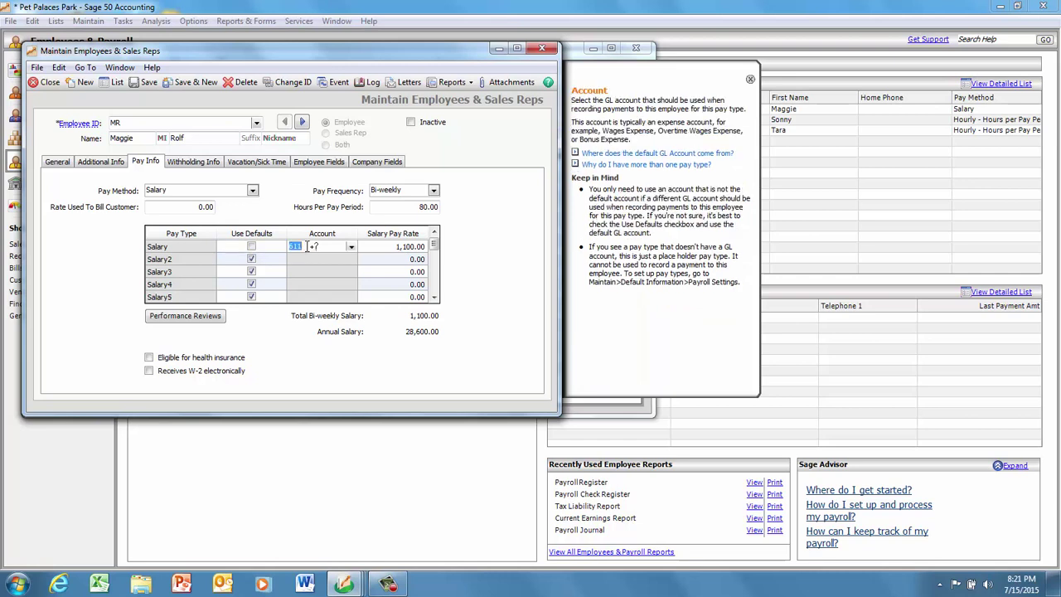
pyautogui.click(351, 247)
pyautogui.click(610, 320)
pyautogui.moveTo(611, 314); pyautogui.dragTo(615, 329)
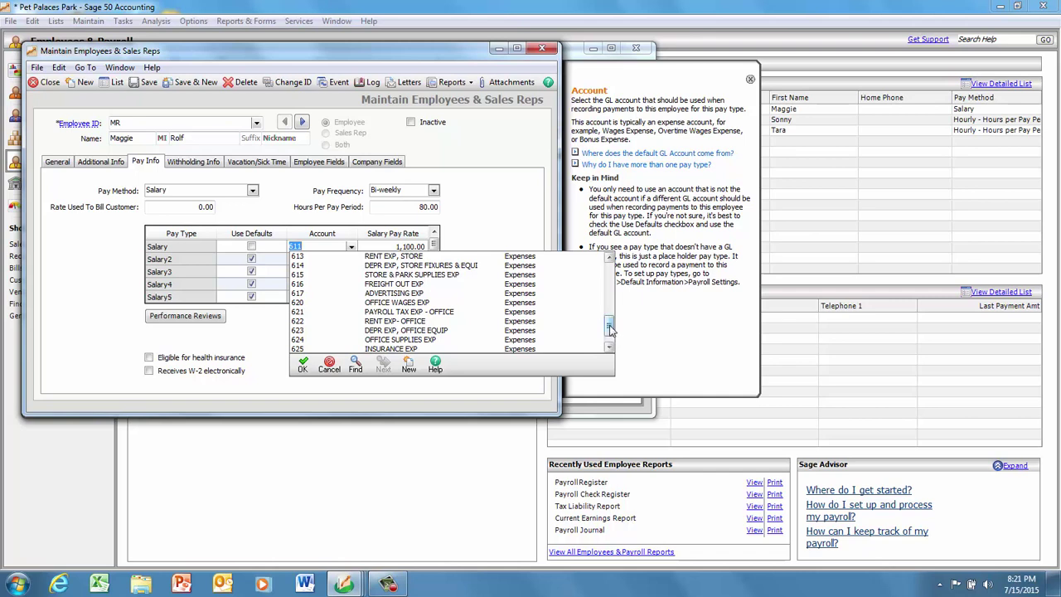
pyautogui.click(383, 303)
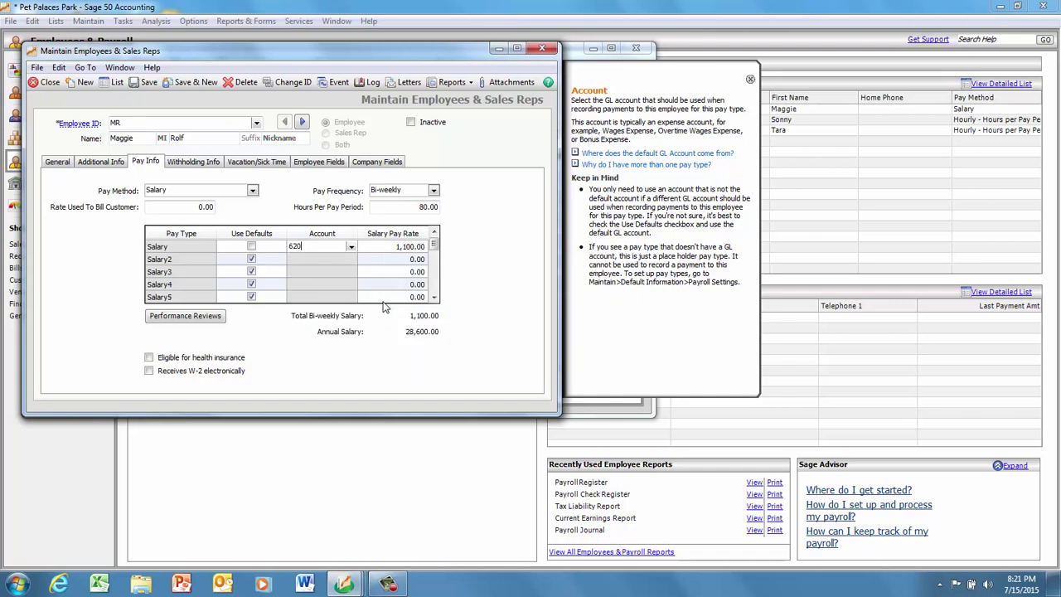
# Restore the default 611 salary account and view withholding: Single, 1 federal allowance, state SC.
pyautogui.click(351, 248)
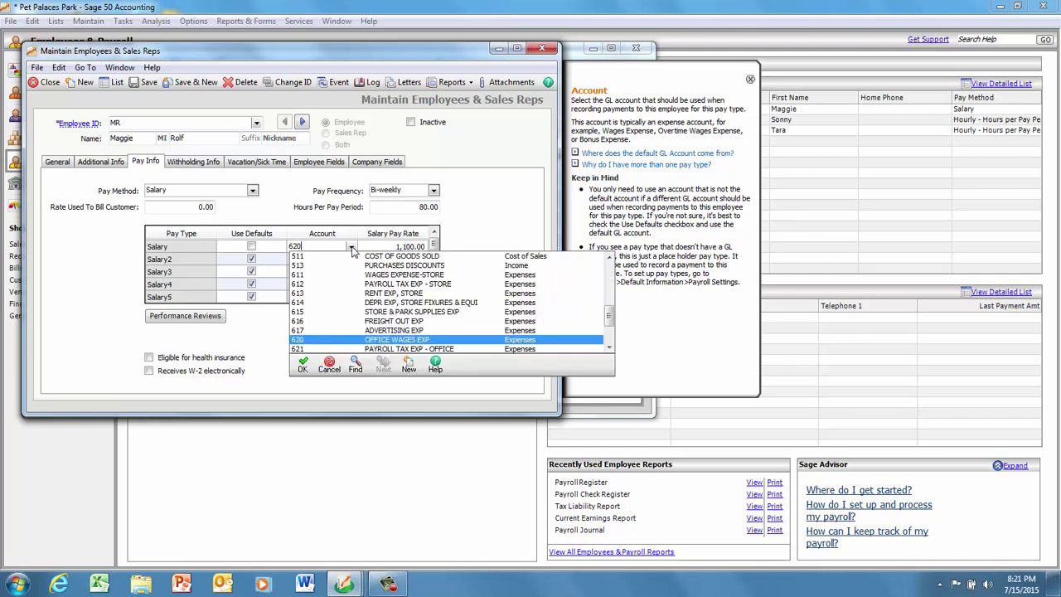
pyautogui.click(251, 248)
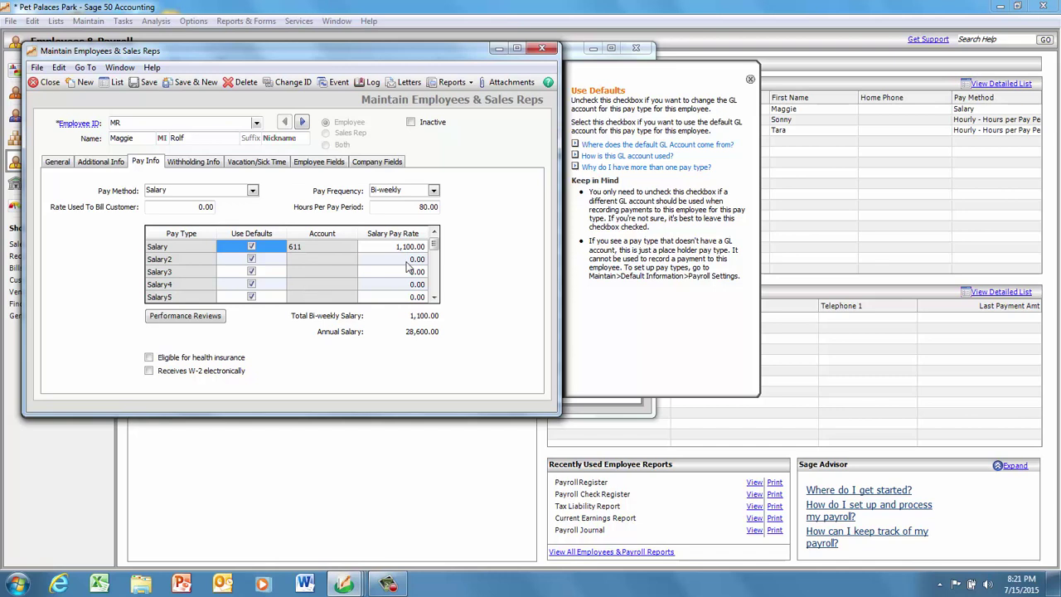
pyautogui.click(189, 164)
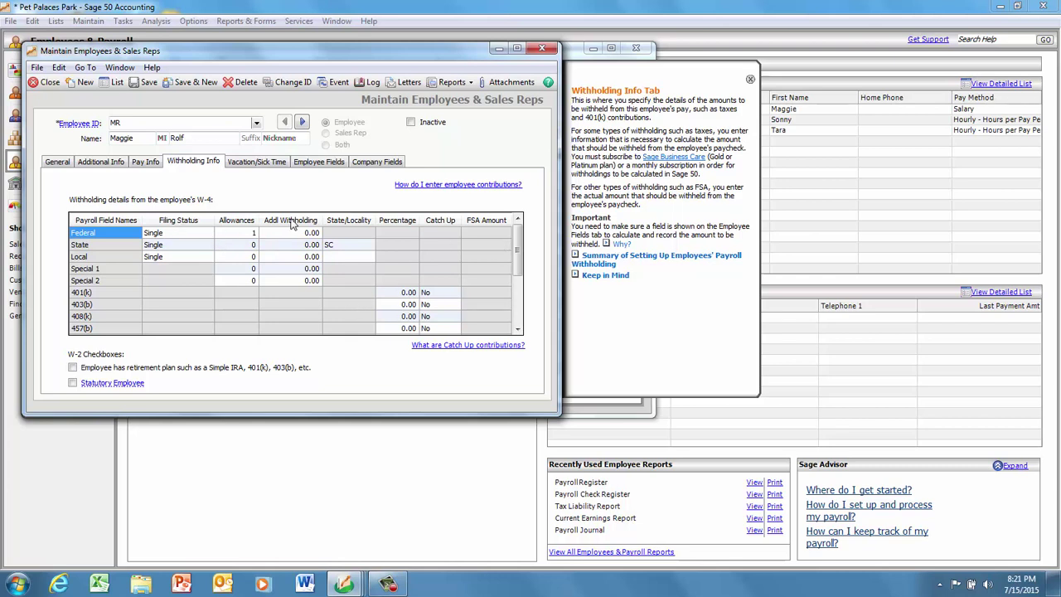
# Review the employee's Employee Fields and Company Fields (liability 213, expense 612), then save the record.
pyautogui.click(332, 166)
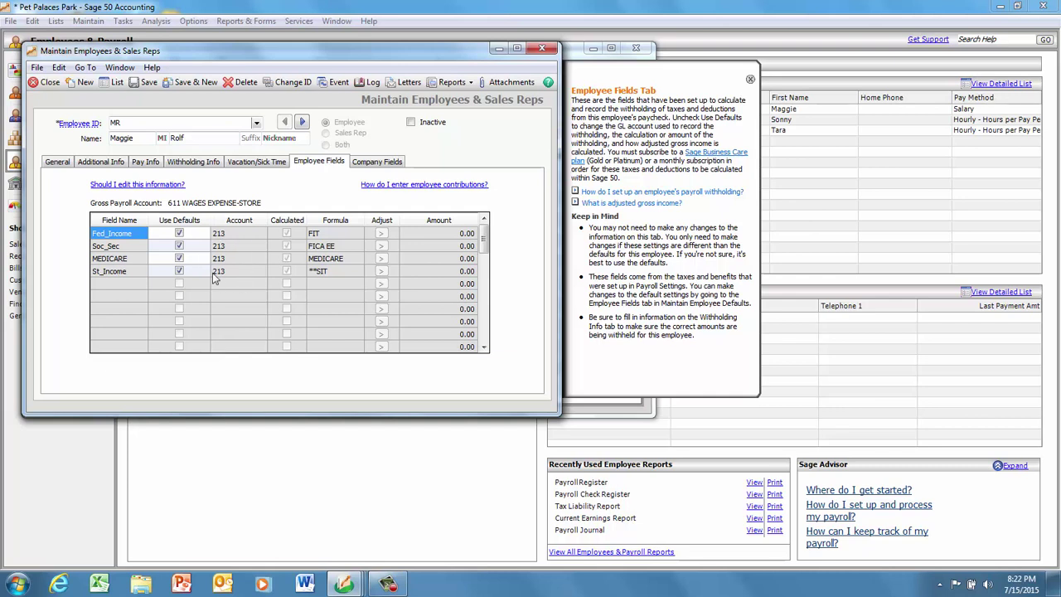
pyautogui.click(393, 164)
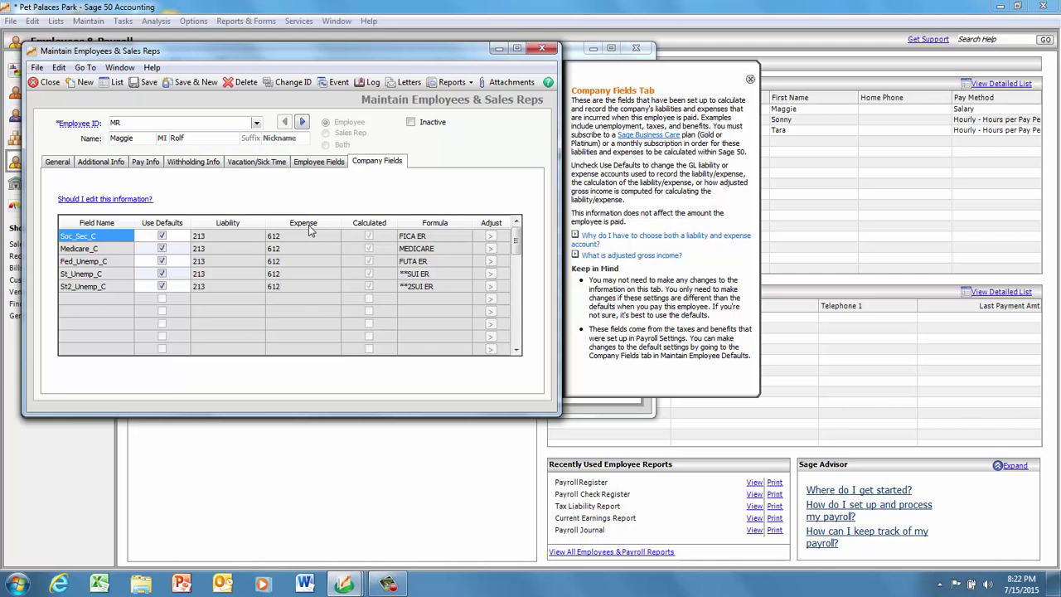
pyautogui.click(146, 83)
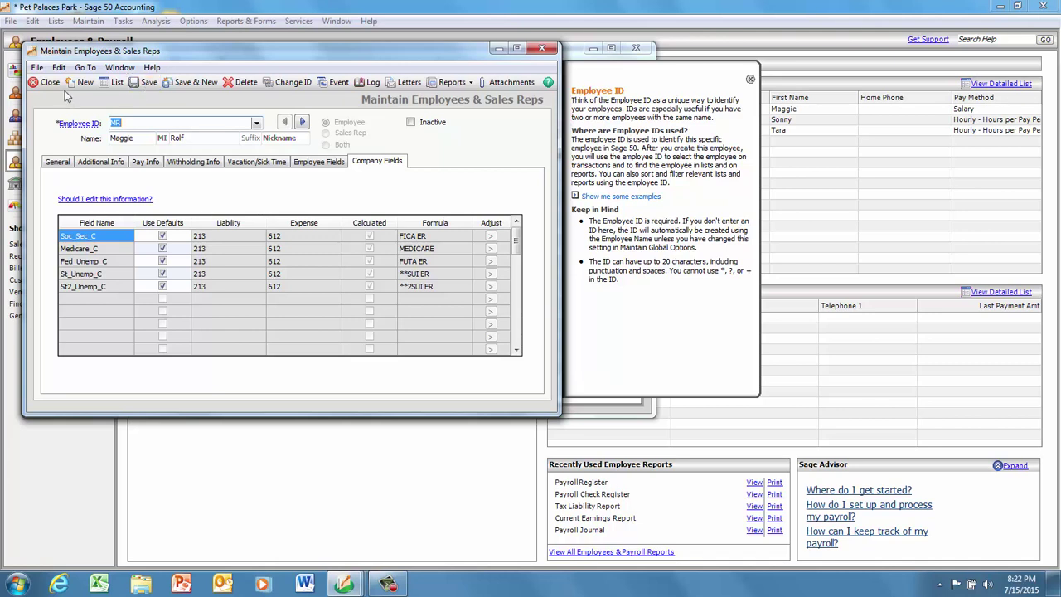
# Save the Jul 31, 2014 beginning balances (Gross 9,000.00, Fed_Income 400.00) and close the employee record.
pyautogui.click(60, 162)
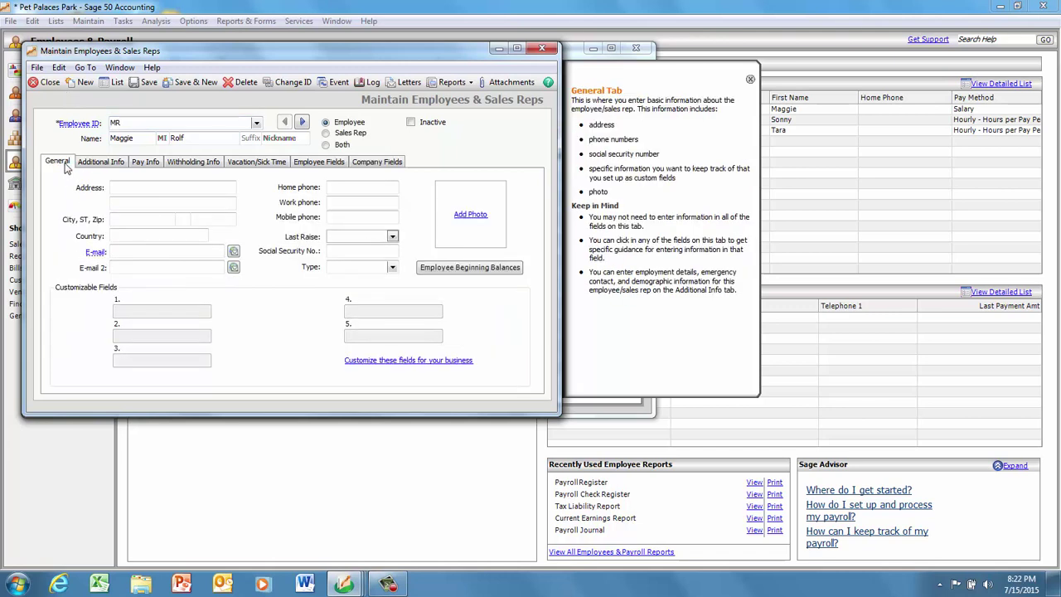
pyautogui.click(464, 270)
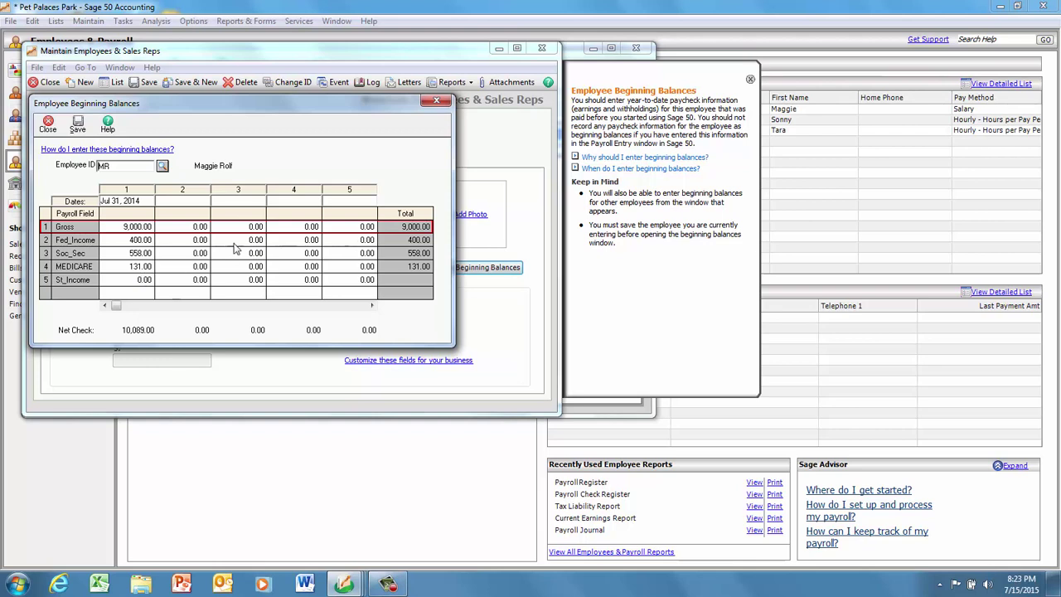
pyautogui.click(77, 124)
pyautogui.click(48, 124)
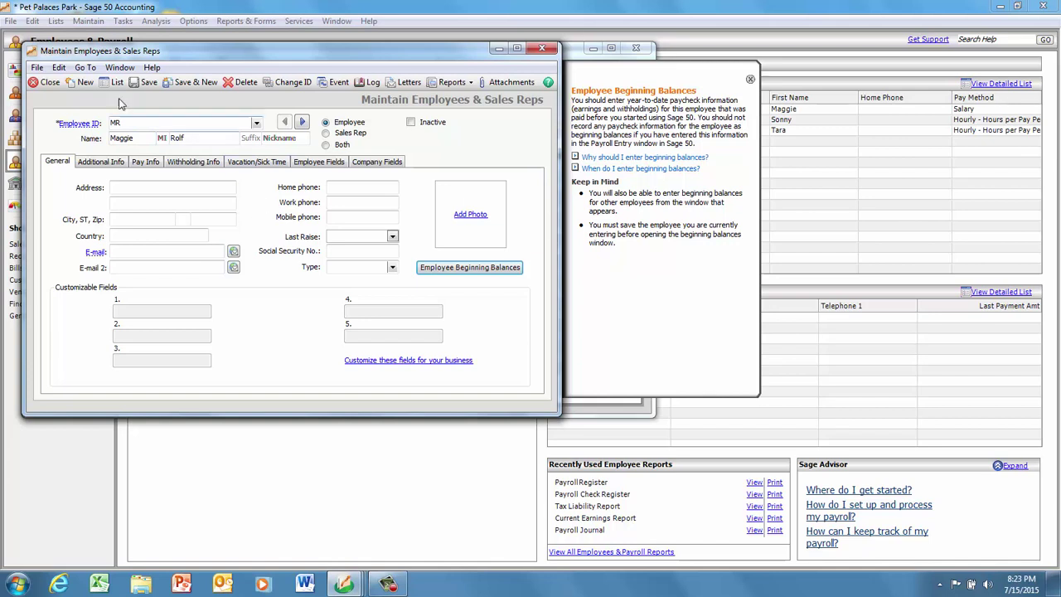
pyautogui.click(52, 84)
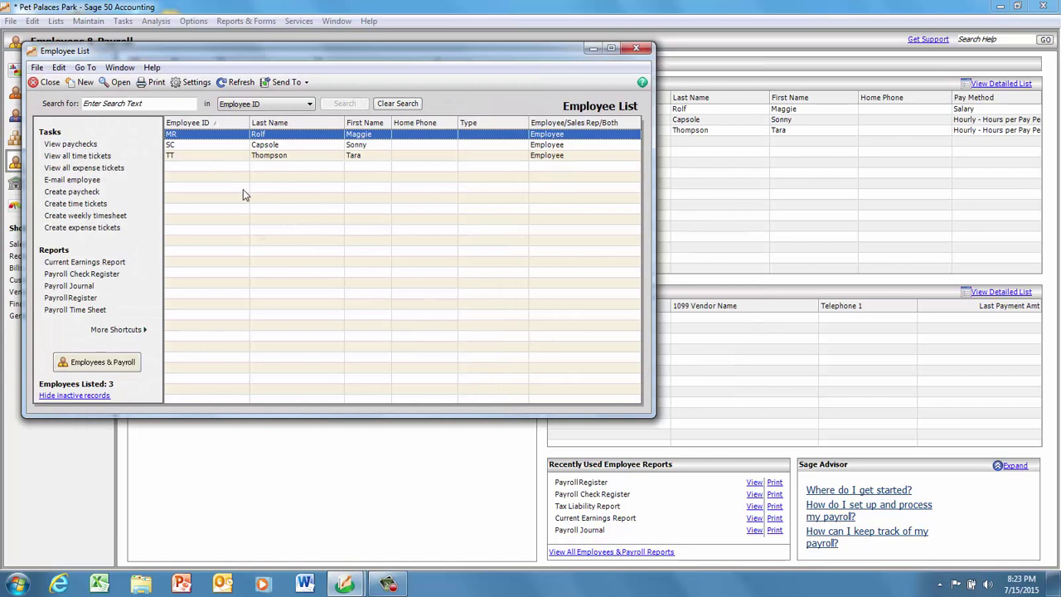
# Close the Employee List and start Pay Employees → Enter Payroll For One Employee.
pyautogui.click(638, 48)
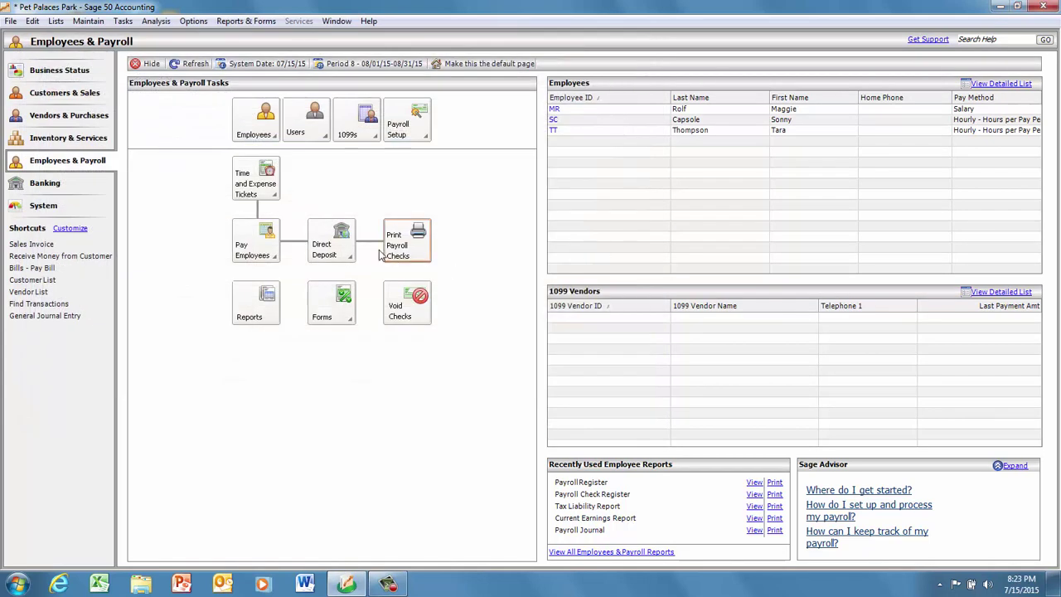
pyautogui.click(257, 248)
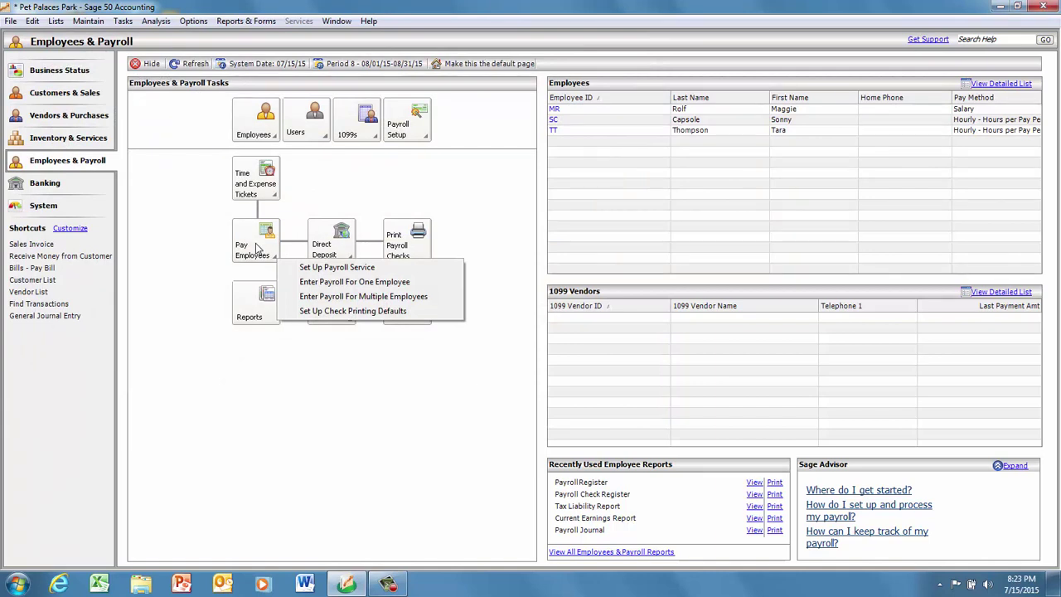
pyautogui.click(338, 283)
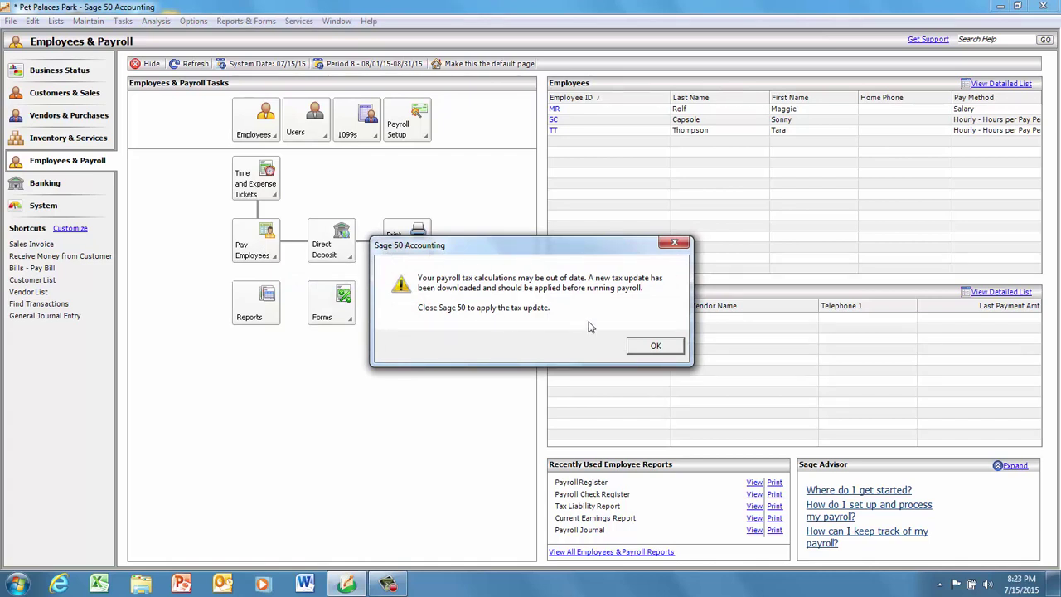
# Dismiss the tax-update warning, select employee MR, and accept all missing-formula warnings.
pyautogui.click(651, 348)
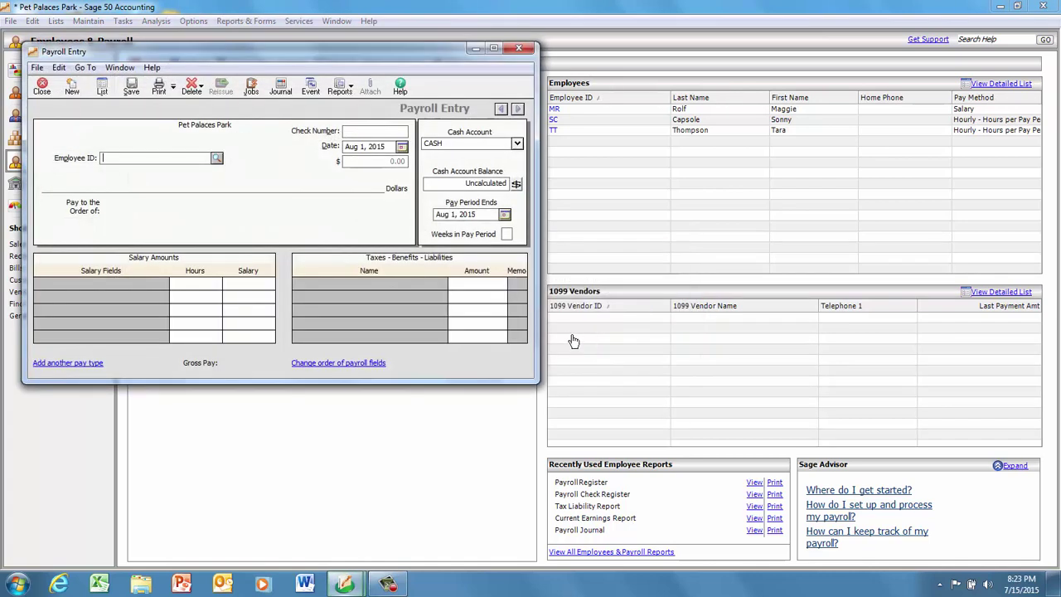
pyautogui.click(217, 159)
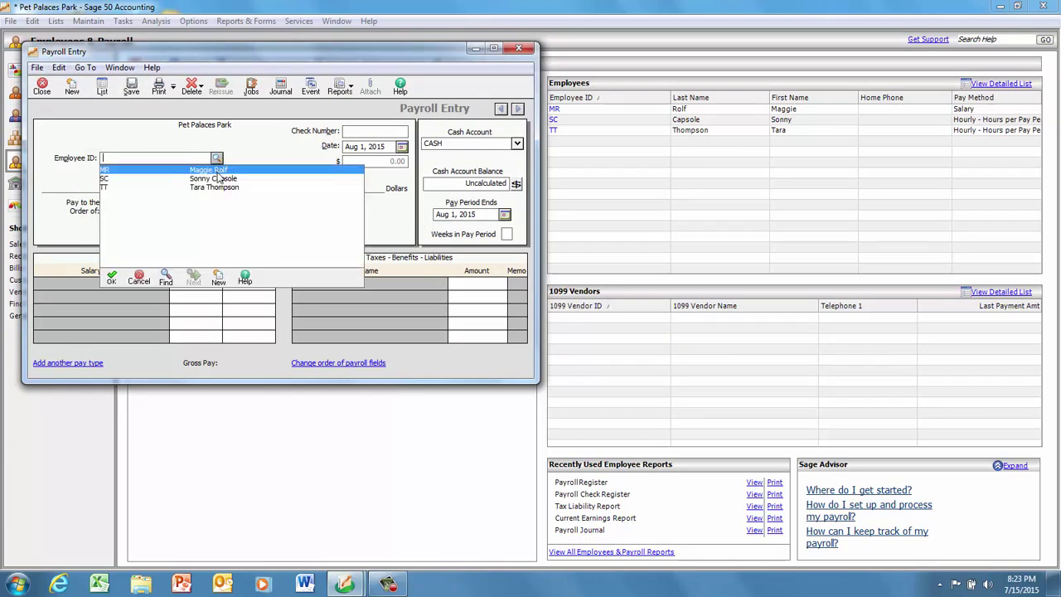
pyautogui.doubleClick(220, 170)
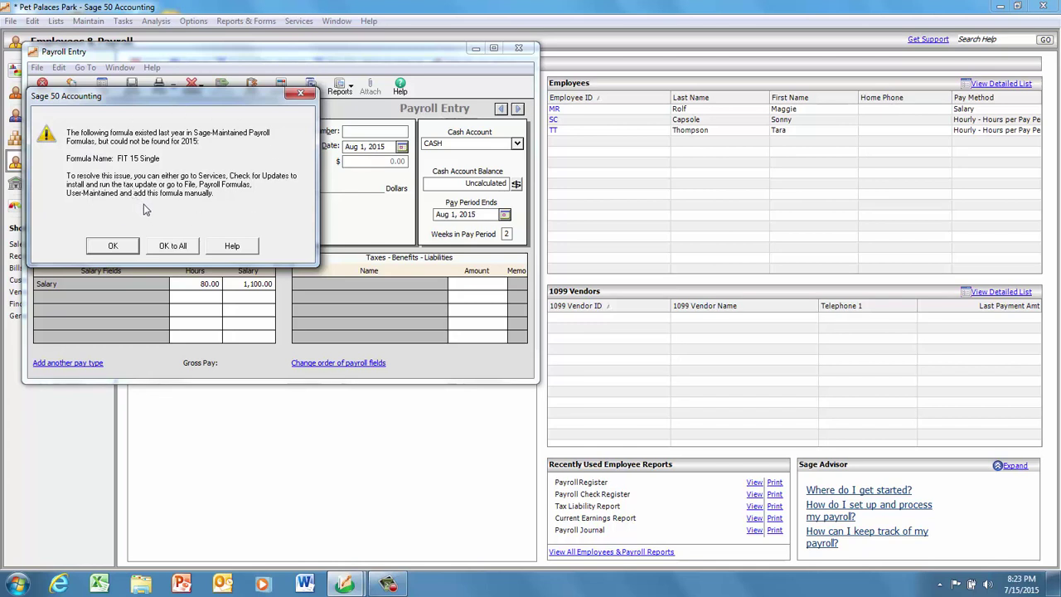
pyautogui.click(173, 246)
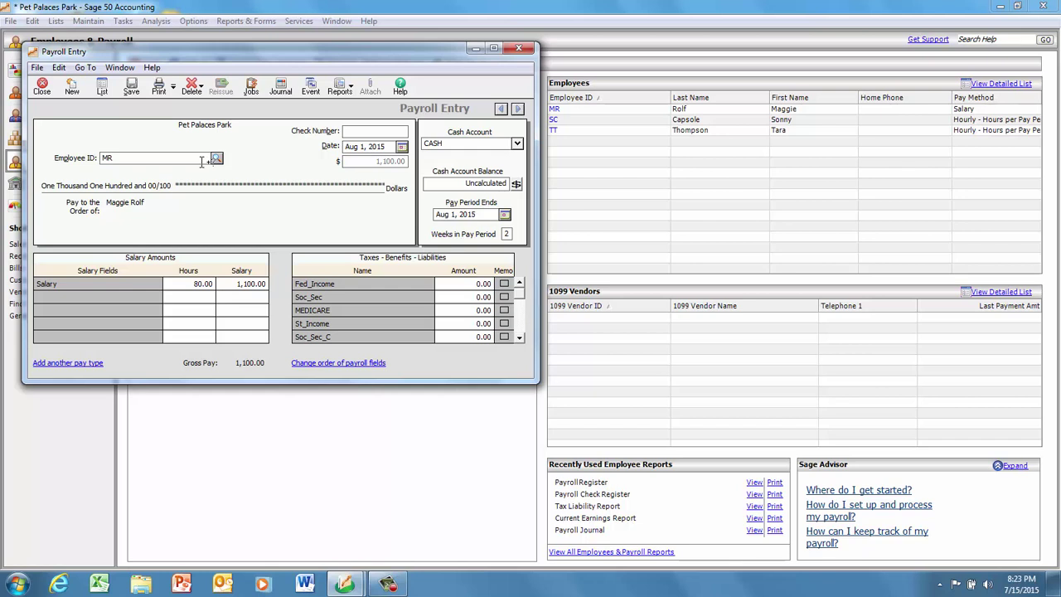
# Give the paycheck check number 1234 and date it August 12, 2015.
pyautogui.write('1234')
pyautogui.click(401, 147)
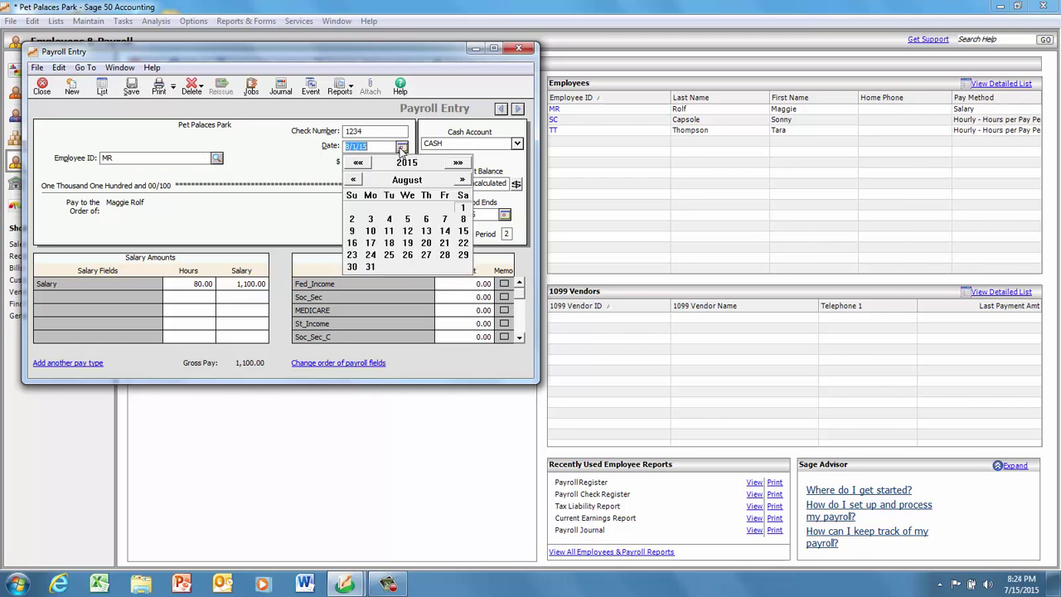
pyautogui.click(409, 231)
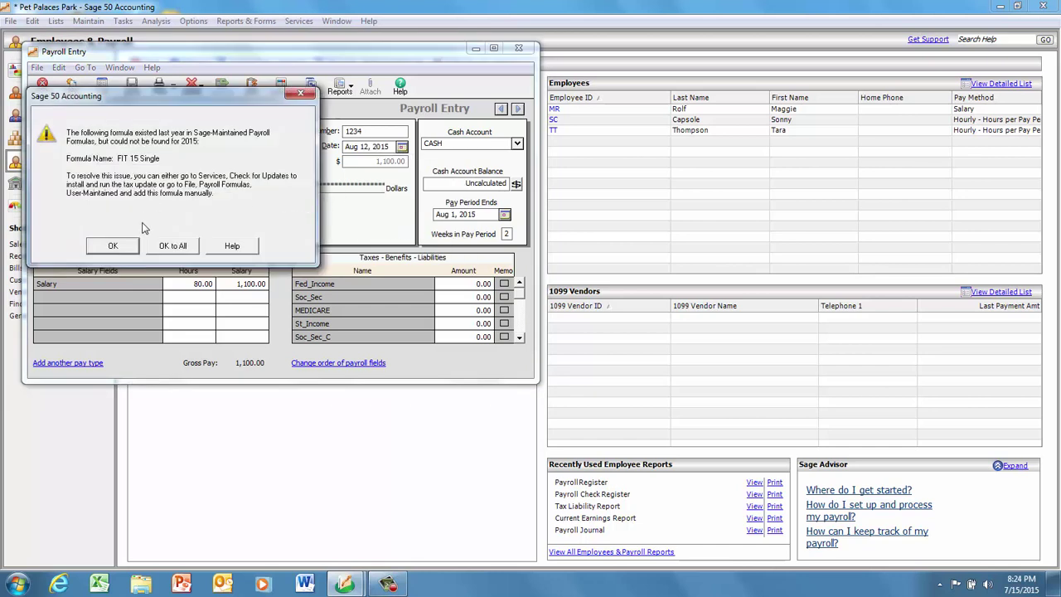
# Acknowledge the missing FIT 15 Single formula warning with OK.
pyautogui.click(175, 247)
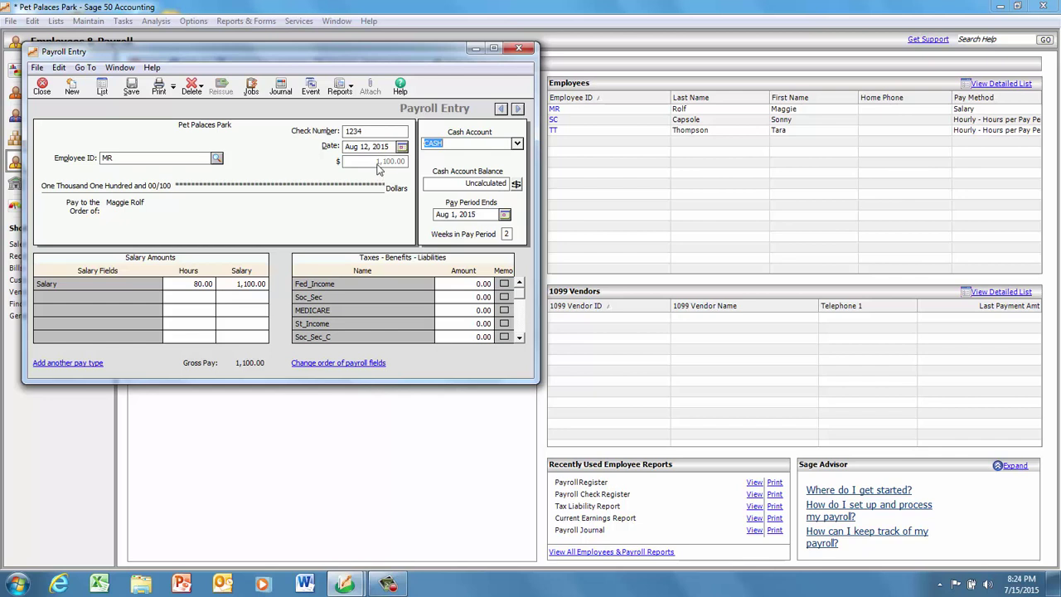
pyautogui.click(248, 284)
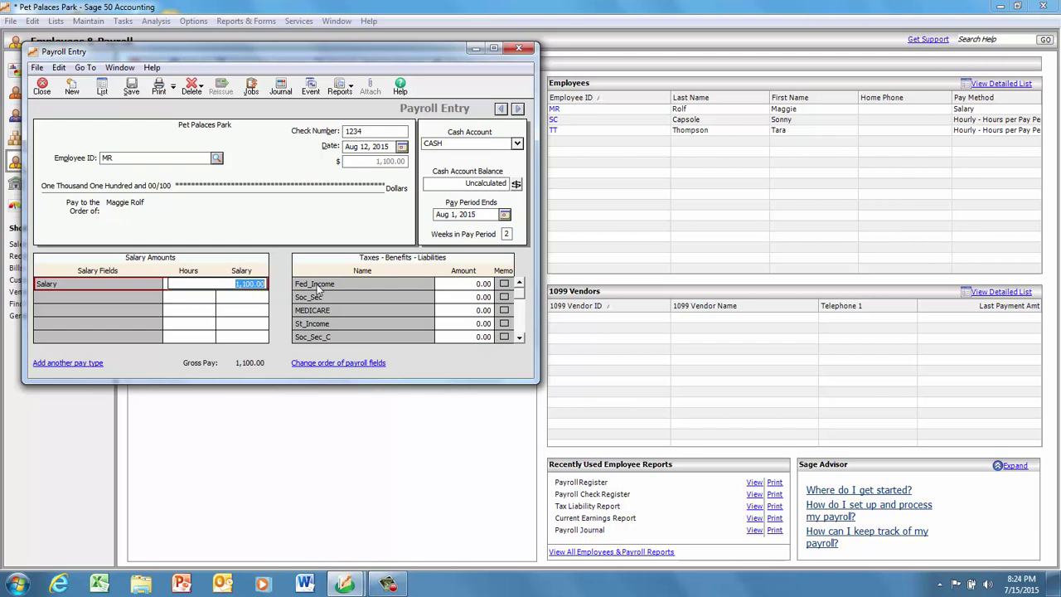
pyautogui.click(471, 284)
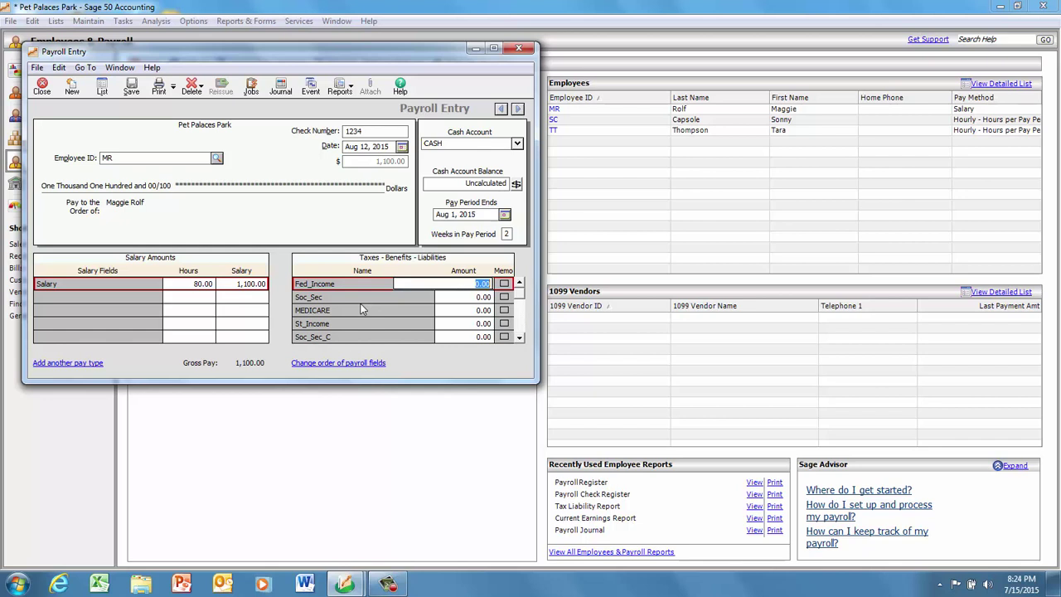
# Enter Fed_Income -88.00 and Soc_Sec -68.20, and begin the -15.95 MEDICARE entry.
pyautogui.write('8')
pyautogui.write('-88')
pyautogui.press('Tab')
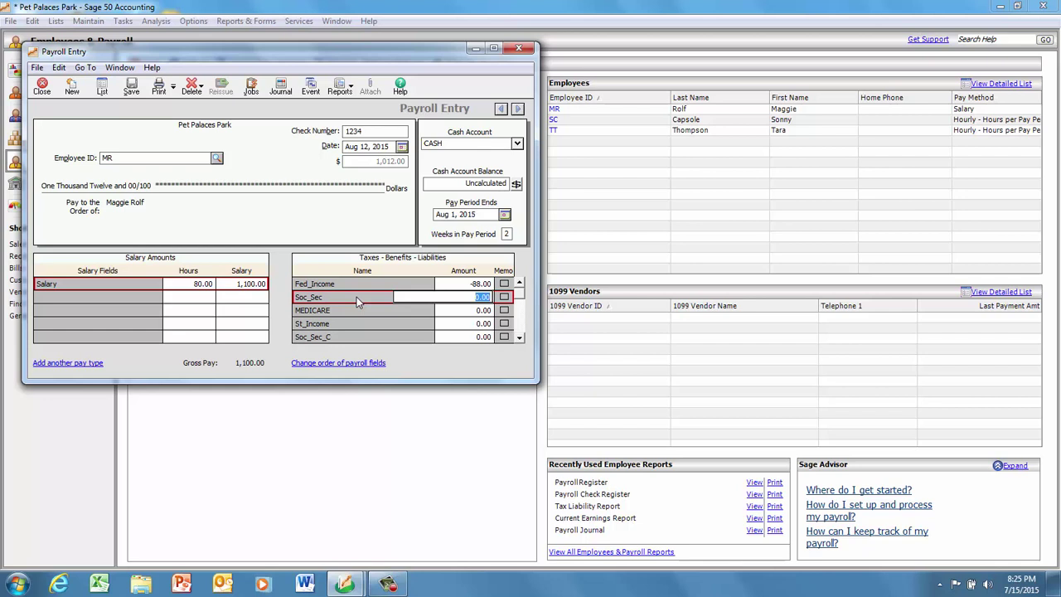
pyautogui.write('-68.20')
pyautogui.press('Tab')
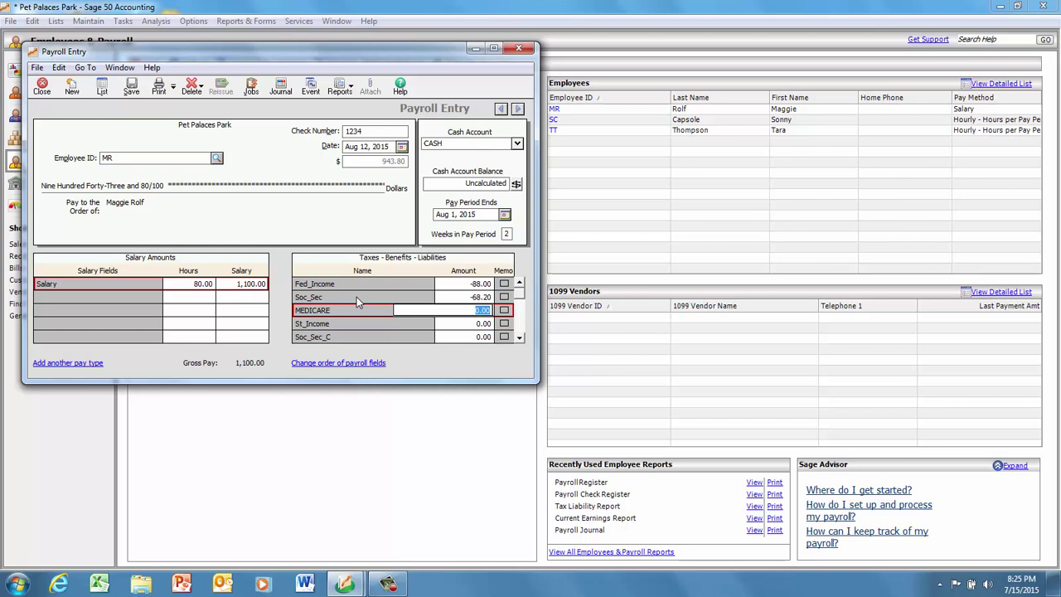
pyautogui.write('-15.')
# Commit the -15.95 MEDICARE withholding, dropping the net check to 927.85.
pyautogui.click(519, 338)
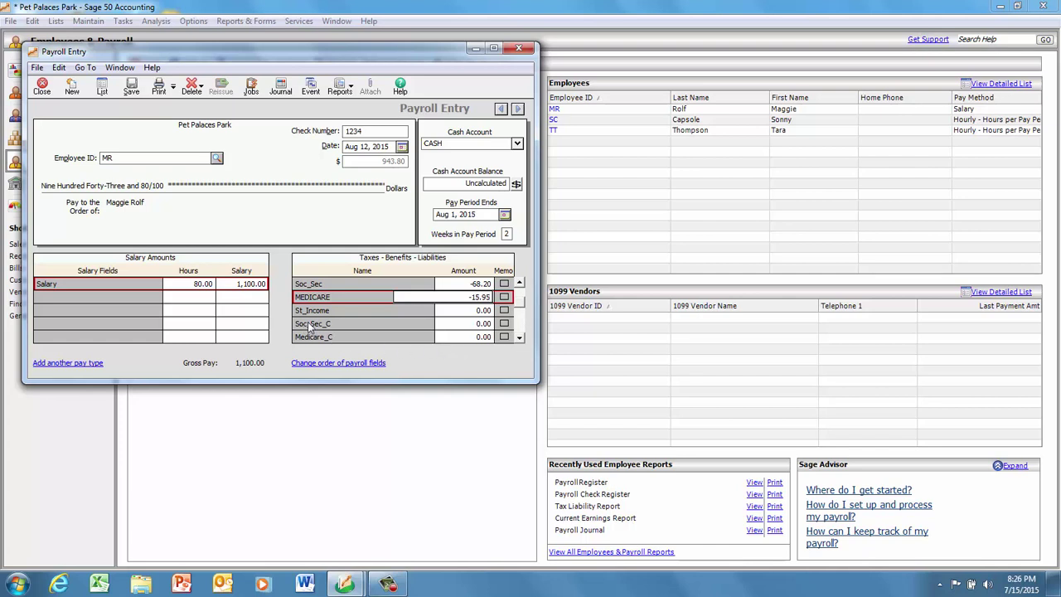
pyautogui.click(518, 284)
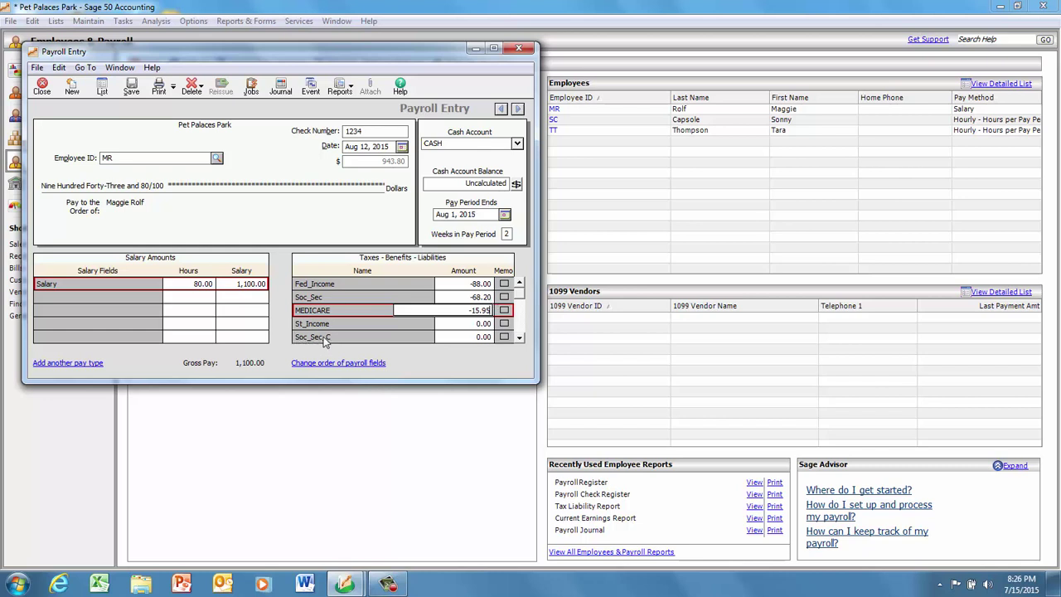
pyautogui.click(476, 338)
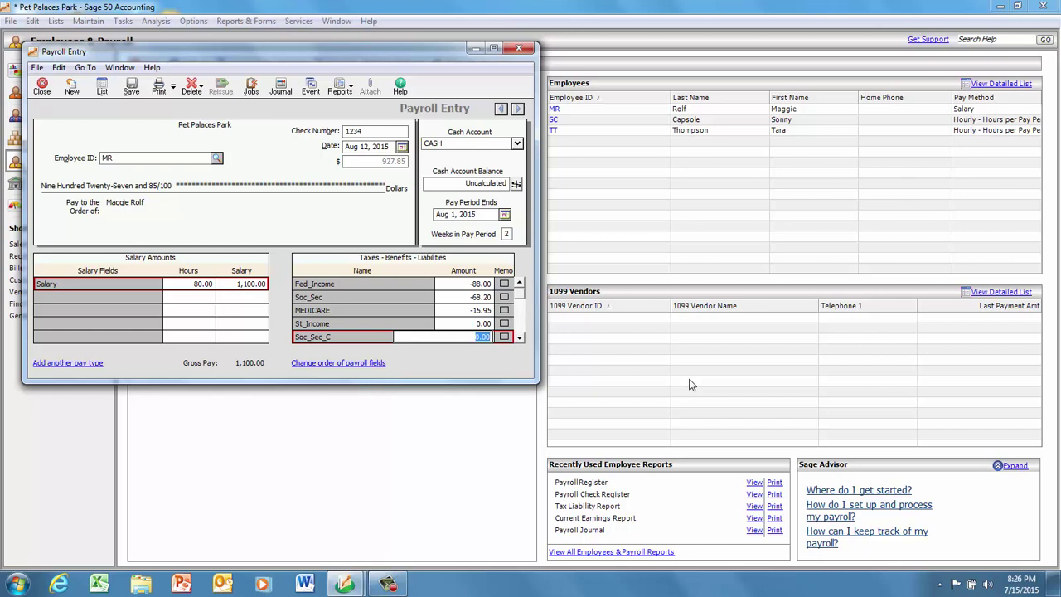
# Enter employer Soc_Sec_C 68.20 and Medicare_C 15.95 in the Taxes grid.
pyautogui.write('68.20')
pyautogui.press('Tab')
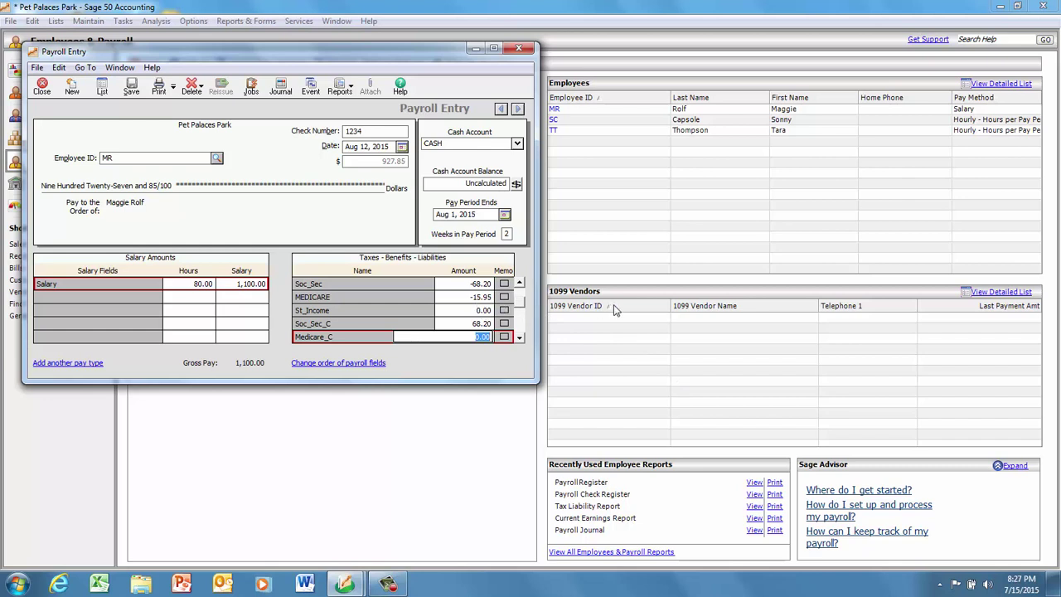
pyautogui.write('15.95')
pyautogui.press('BackSpace')
pyautogui.write('5')
pyautogui.press('Tab')
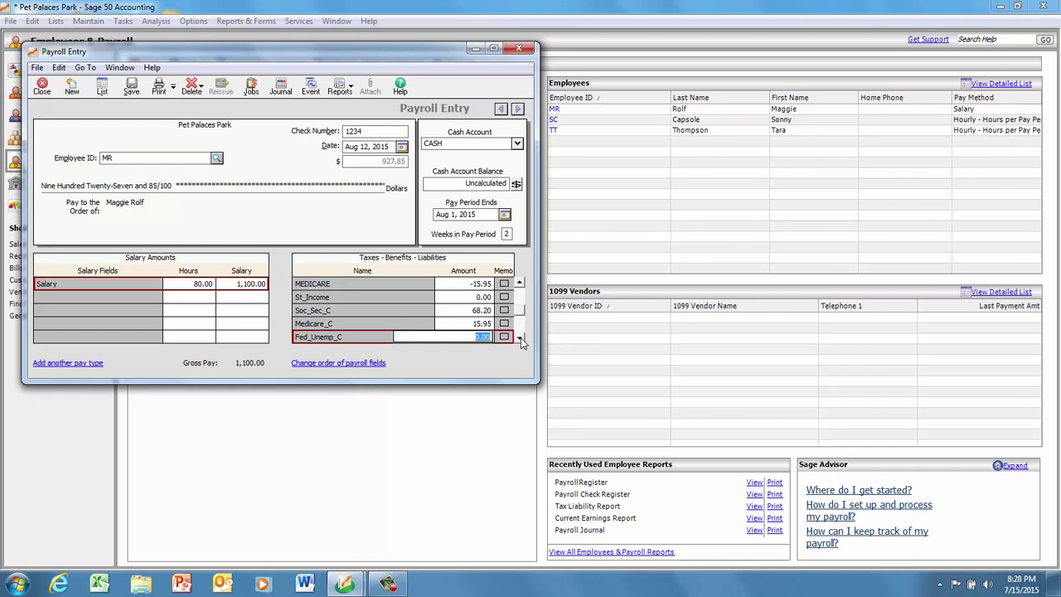
pyautogui.click(520, 339)
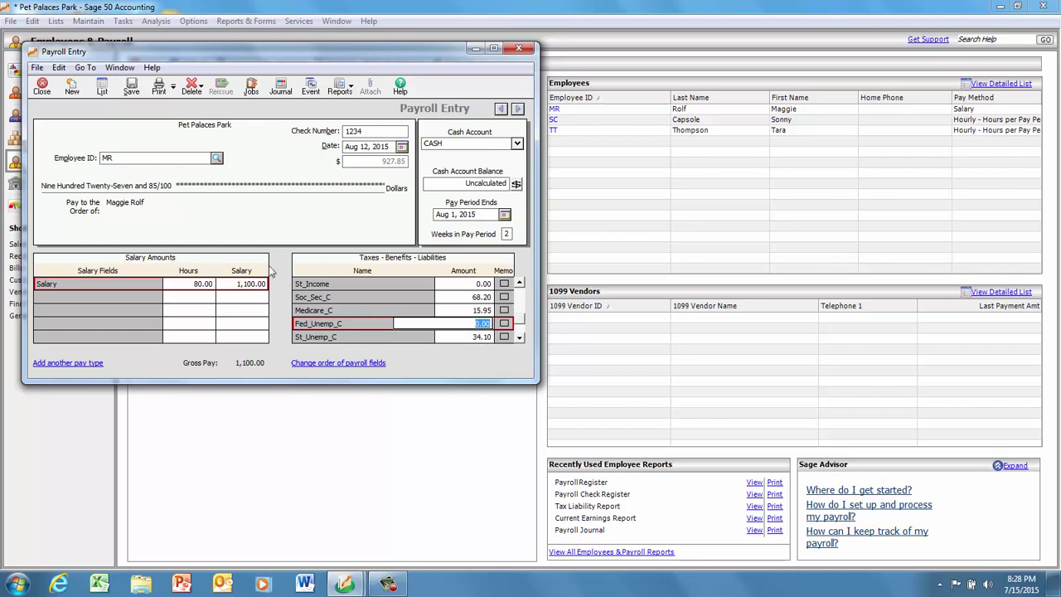
pyautogui.click(519, 338)
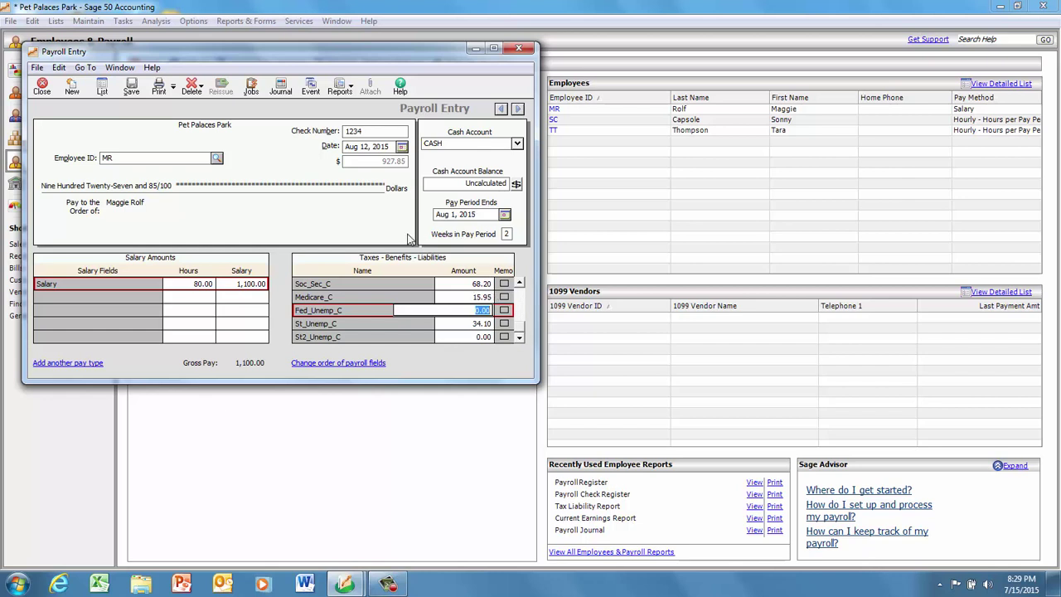
pyautogui.click(520, 284)
pyautogui.click(520, 283)
pyautogui.click(520, 283)
pyautogui.click(520, 284)
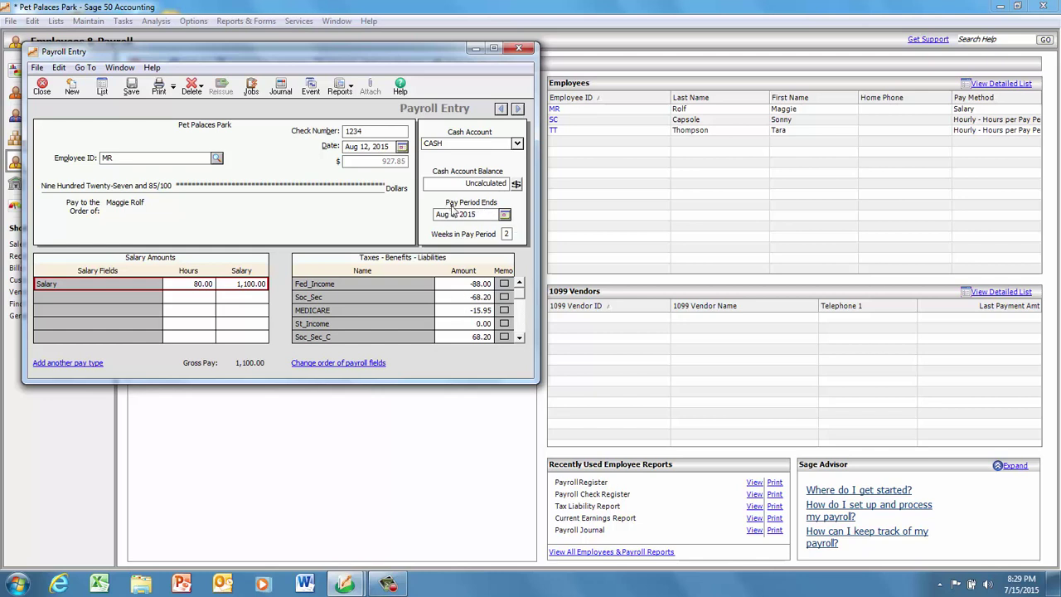
# Set Pay Period Ends to Aug 12, 2015 and show the paycheck's journal.
pyautogui.click(505, 215)
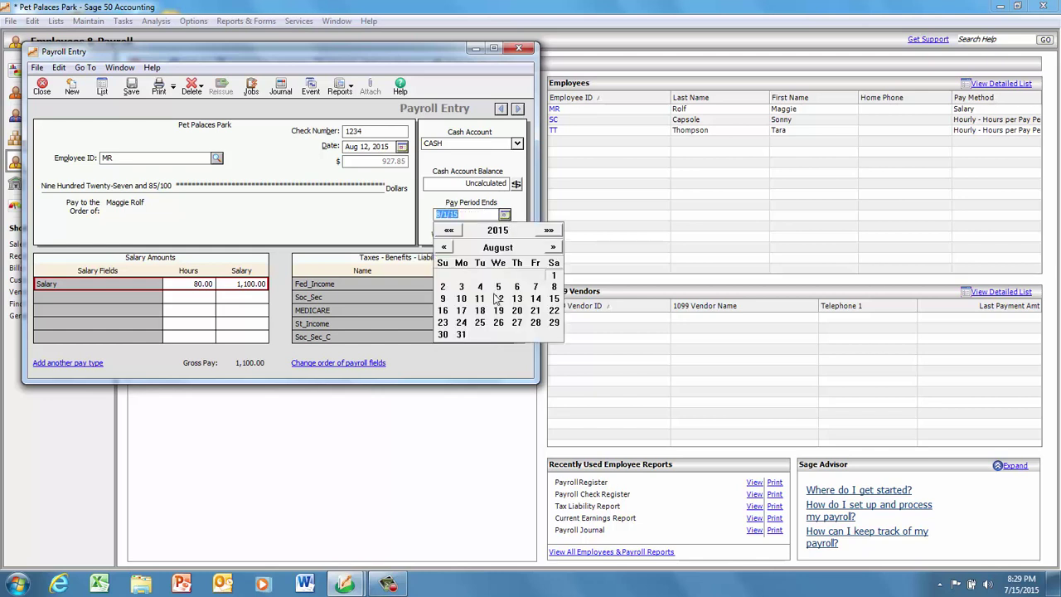
pyautogui.click(499, 301)
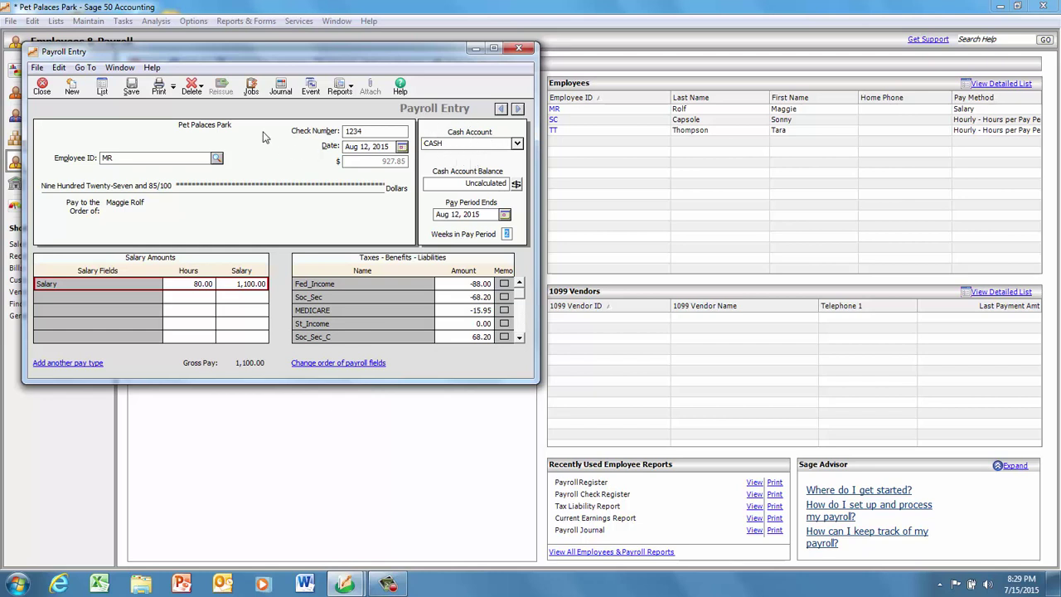
pyautogui.click(280, 87)
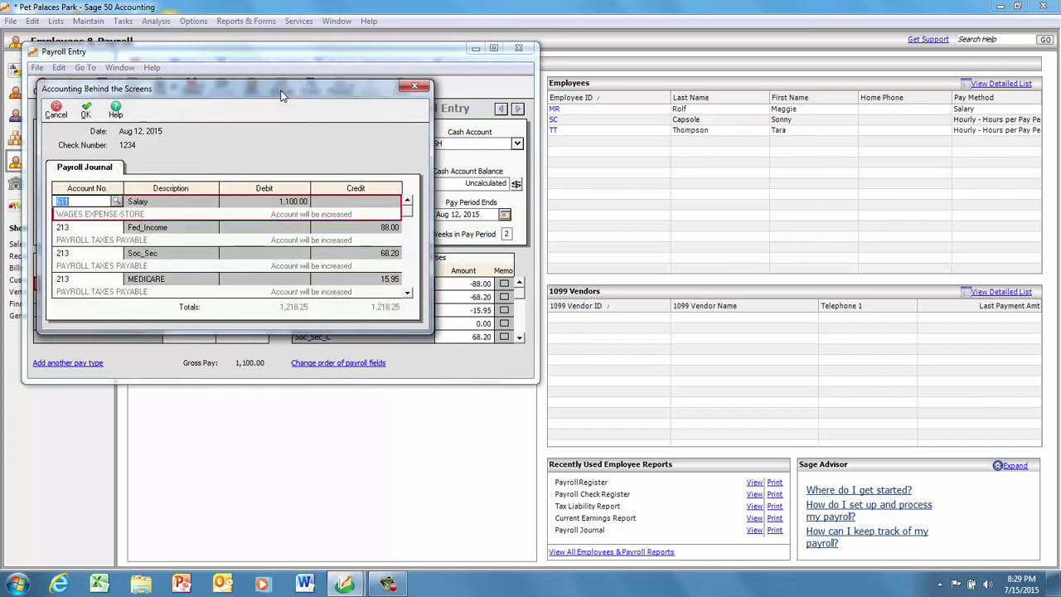
# Scroll the payroll journal down to the 101 Cash 927.85 credit, then back to Salary.
pyautogui.click(407, 292)
pyautogui.click(407, 293)
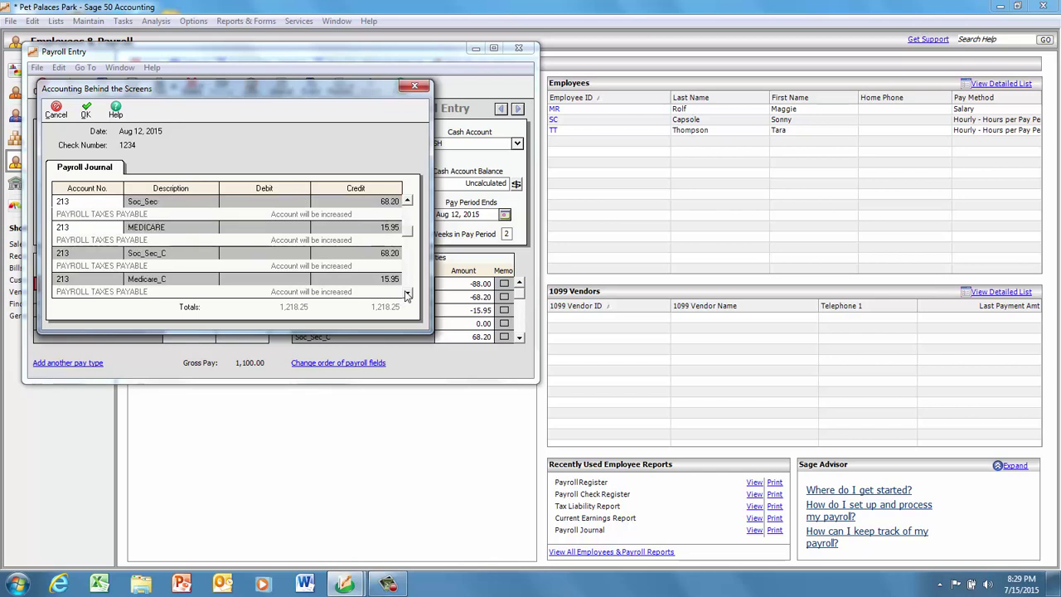
pyautogui.click(407, 292)
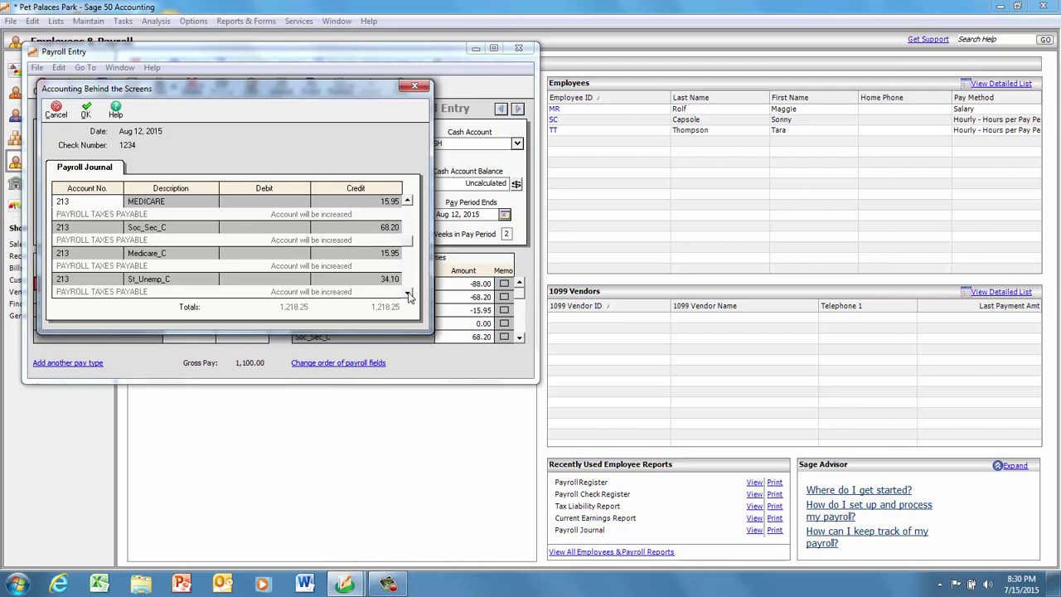
pyautogui.click(408, 294)
pyautogui.click(407, 294)
pyautogui.click(408, 294)
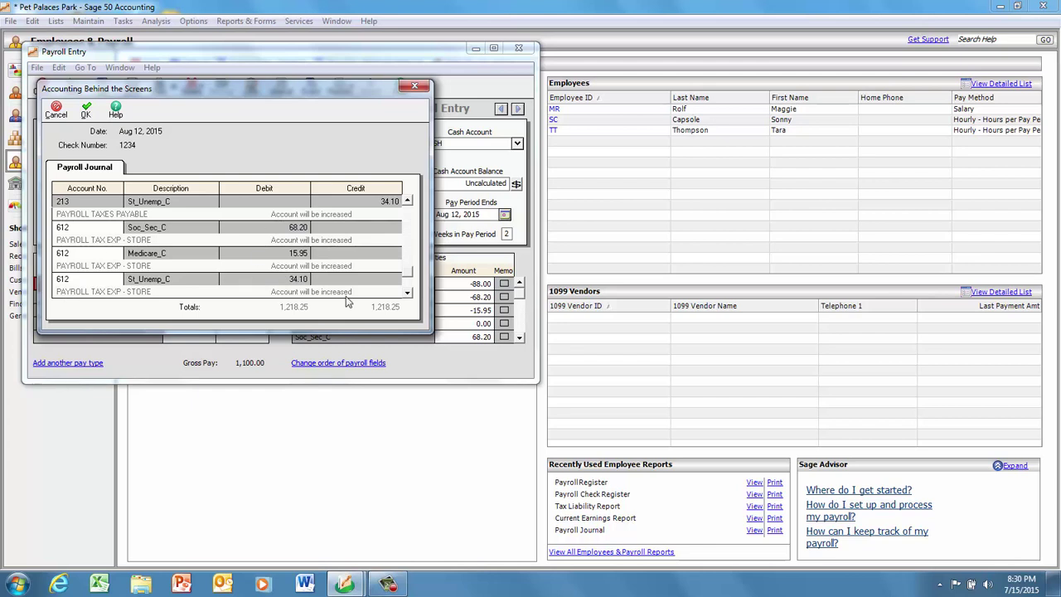
pyautogui.click(406, 292)
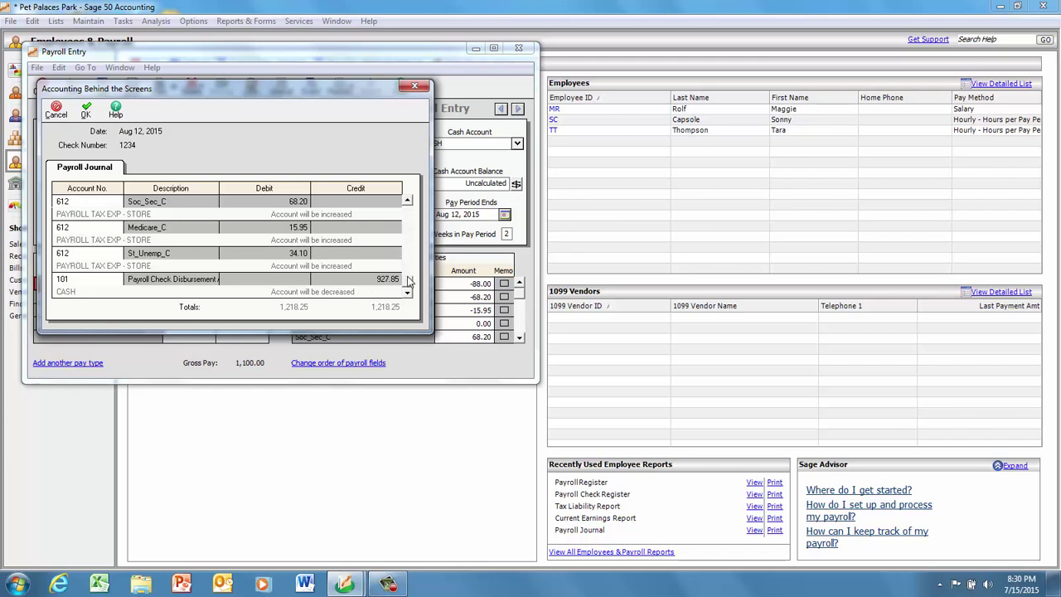
pyautogui.click(407, 201)
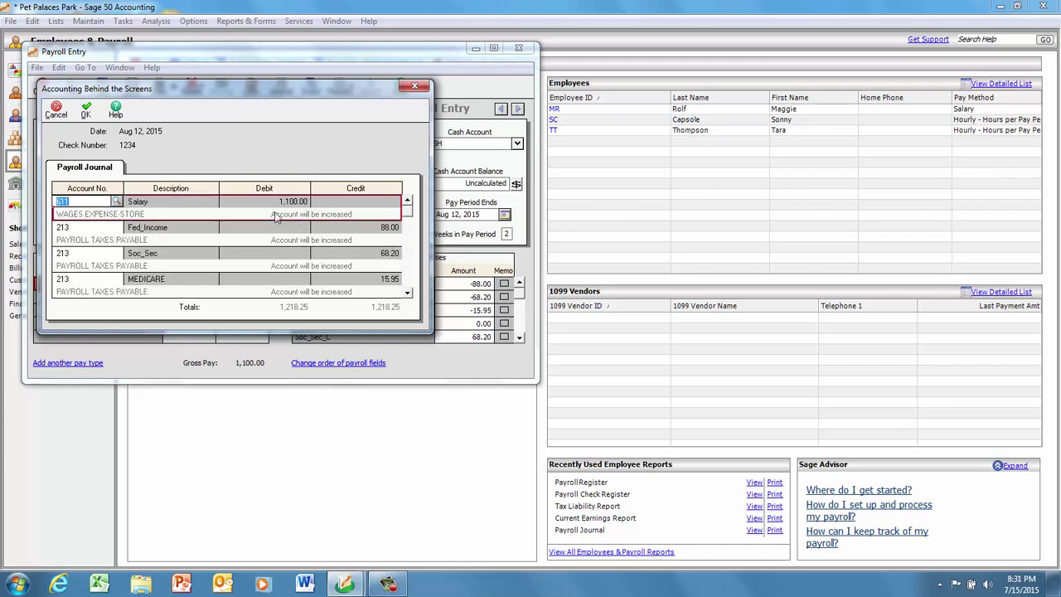
# Return to the paycheck, review taxes down to St_Unemp_C, and close Payroll Entry.
pyautogui.click(86, 109)
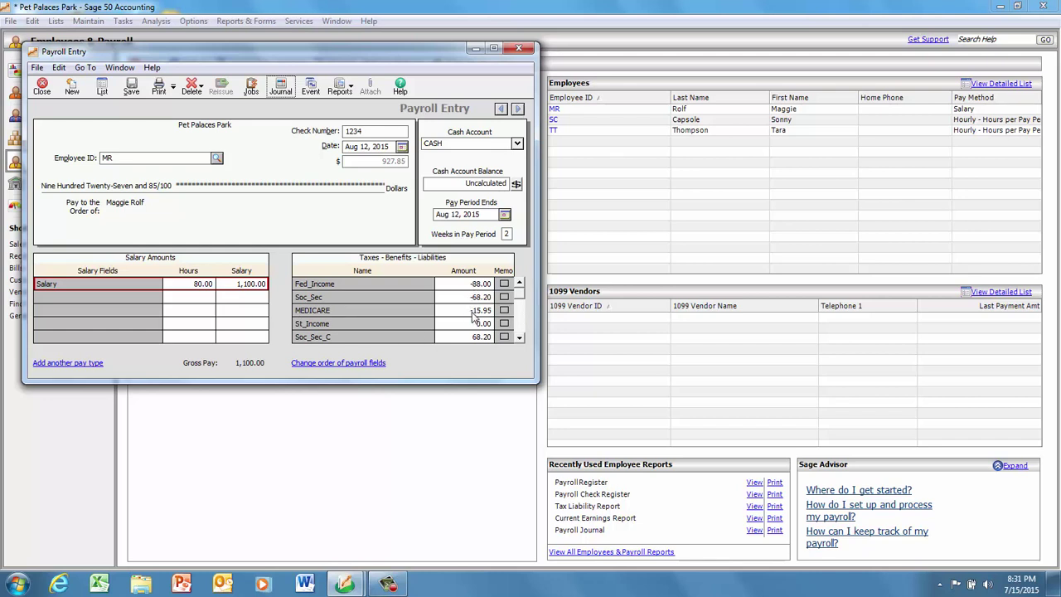
pyautogui.click(518, 338)
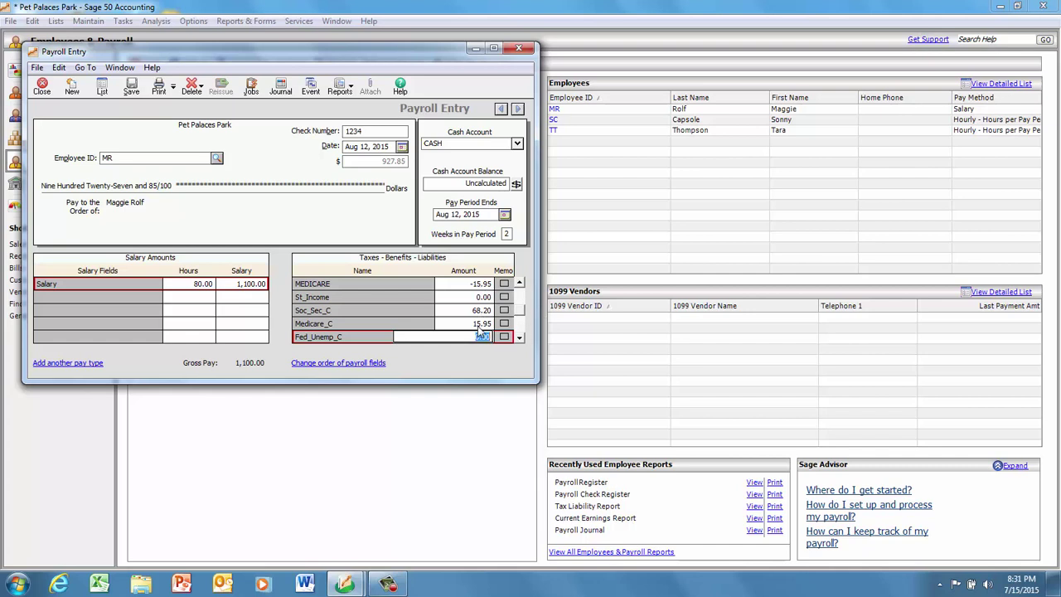
pyautogui.click(519, 337)
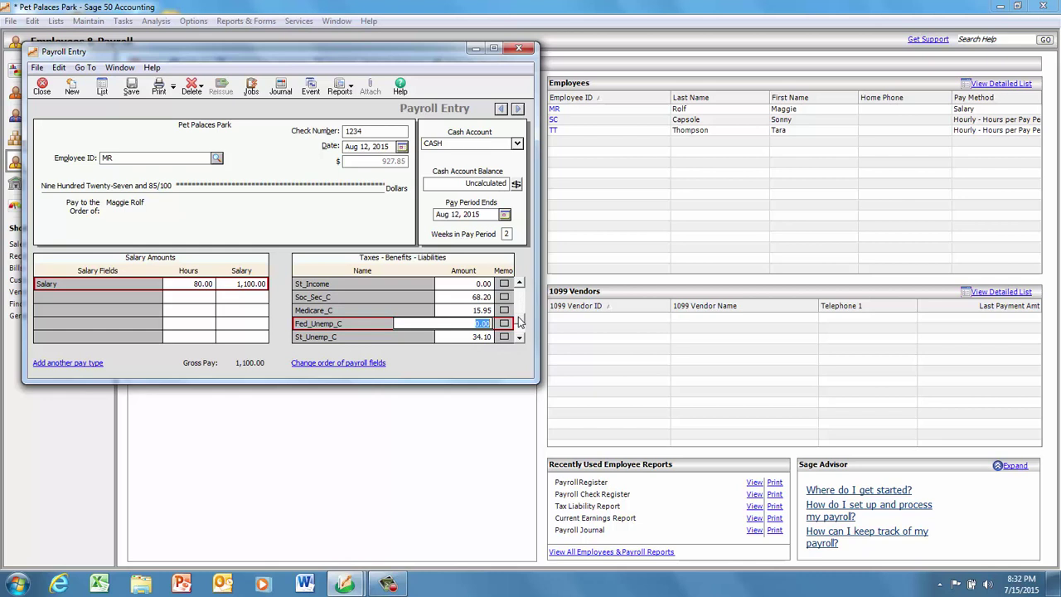
pyautogui.click(42, 87)
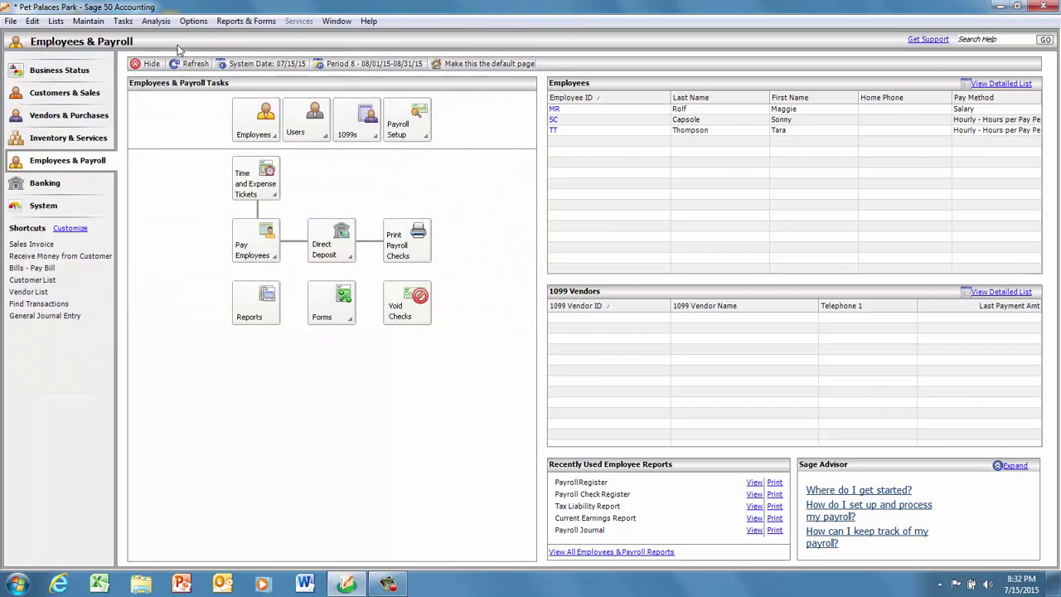
pyautogui.click(389, 582)
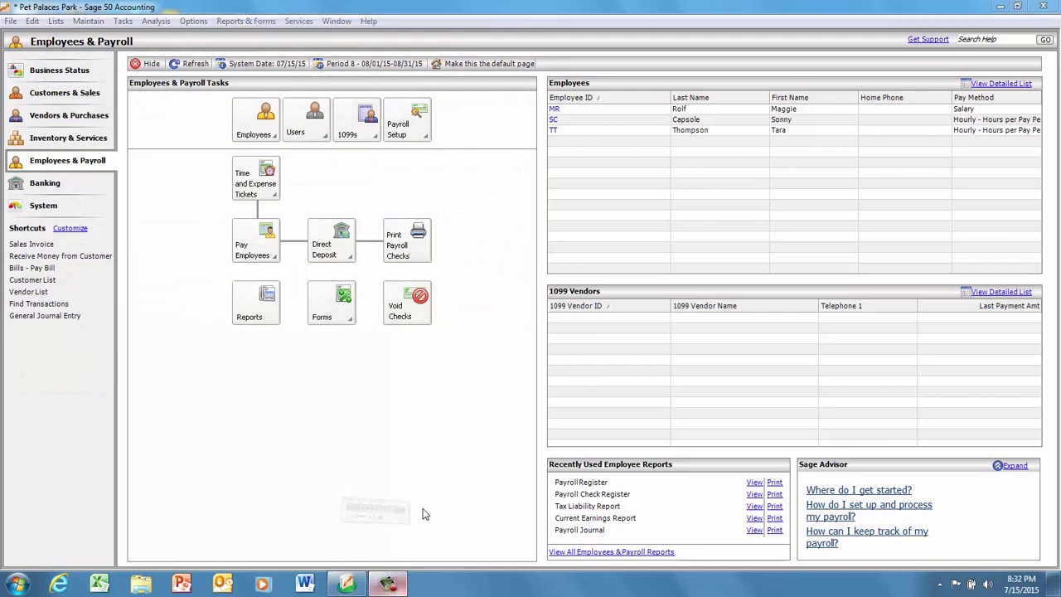